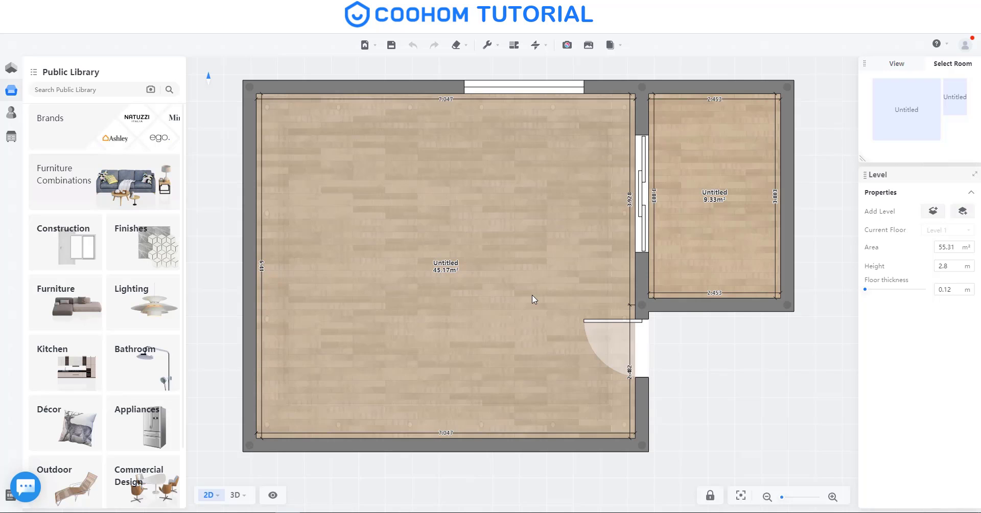
Step: Recentre the two-room floor plan and bring up the Public Library furniture categories
mouse_move(575, 179)
right_mouse_down()
mouse_move(633, 151)
mouse_move(621, 176)
right_mouse_up()
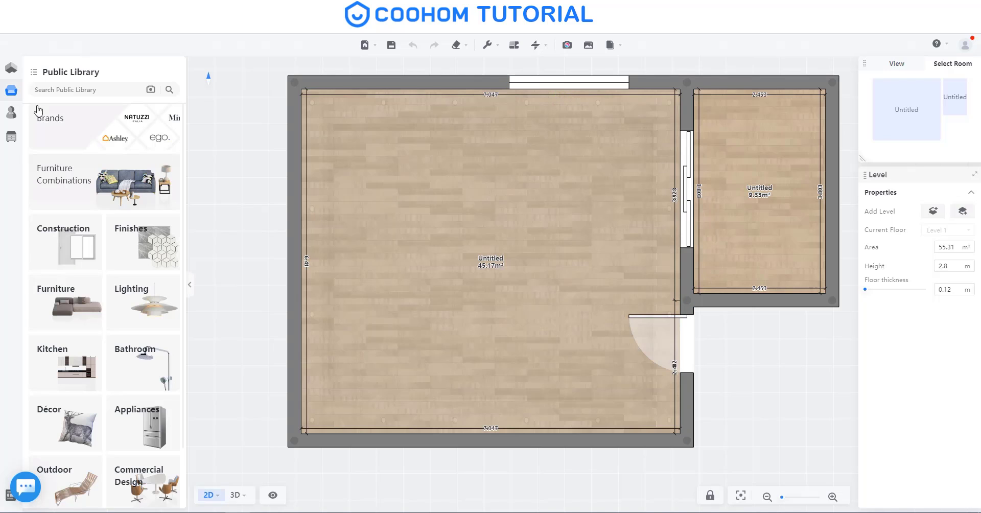
mouse_move(11, 90)
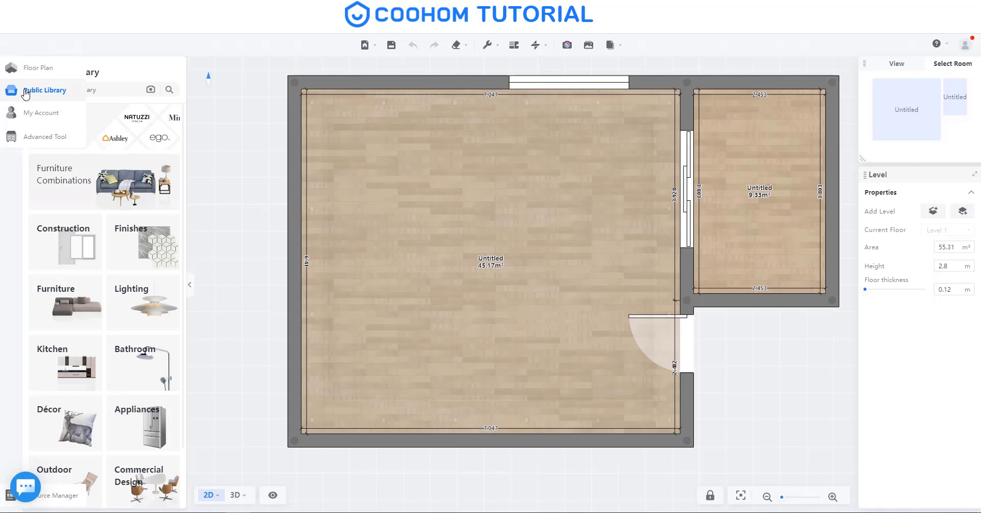
left_click(27, 92)
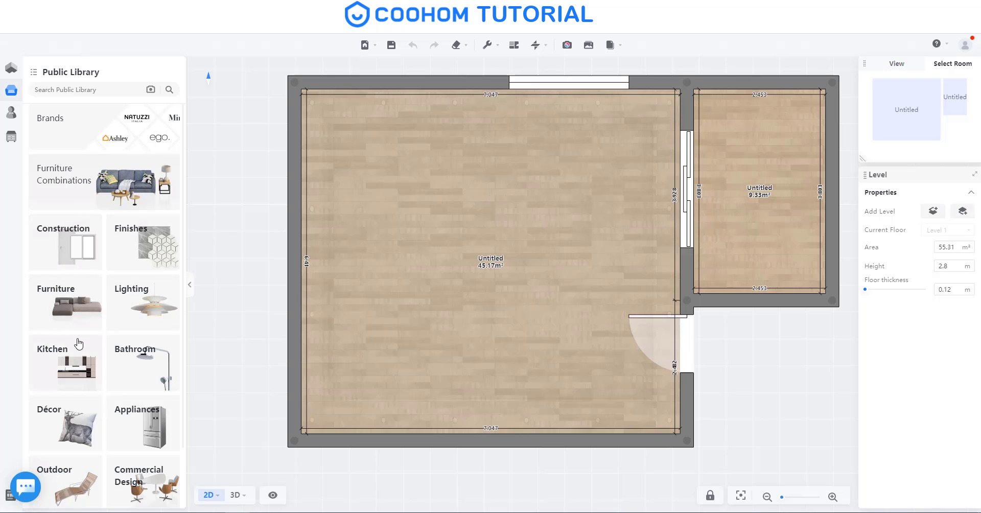
scroll(78, 344, "down", 2)
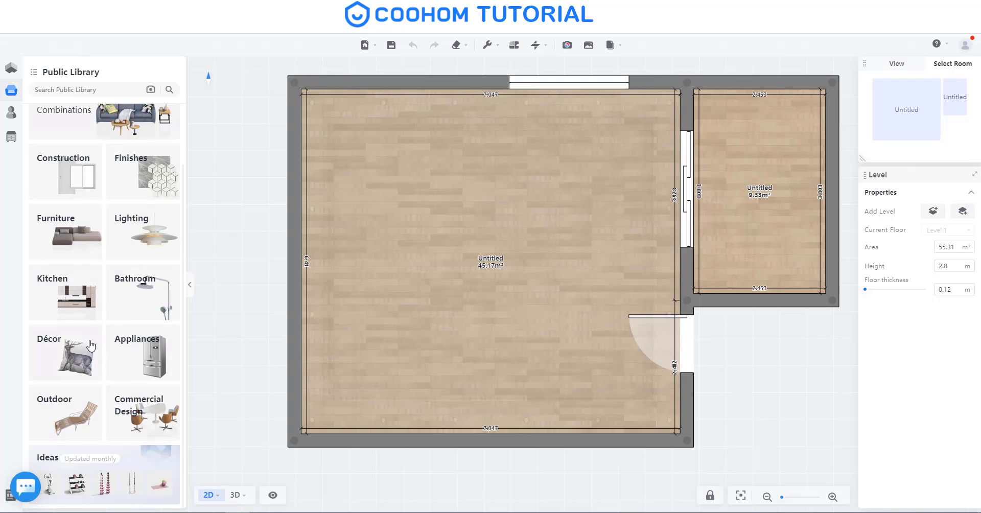
scroll(90, 346, "up", 2)
left_click(91, 90)
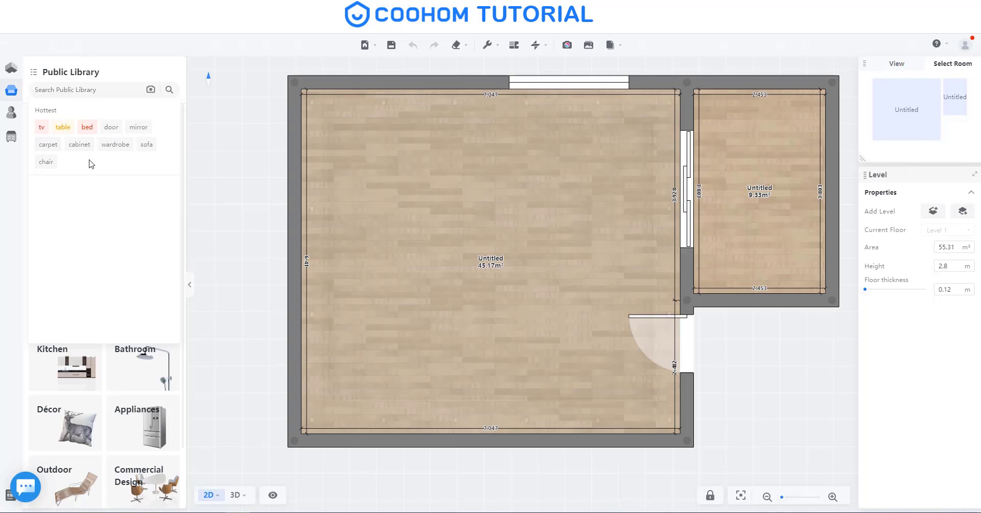
left_click(87, 128)
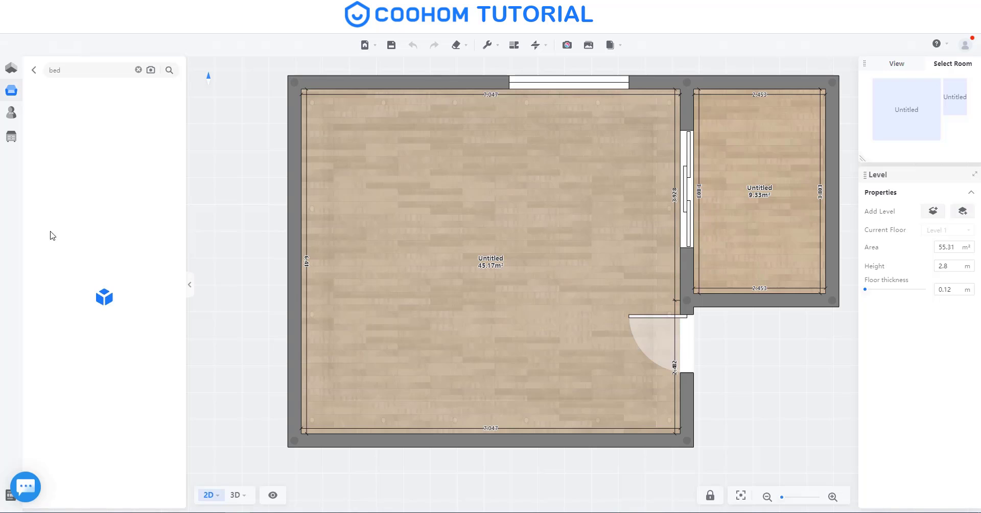
scroll(123, 255, "down", 5)
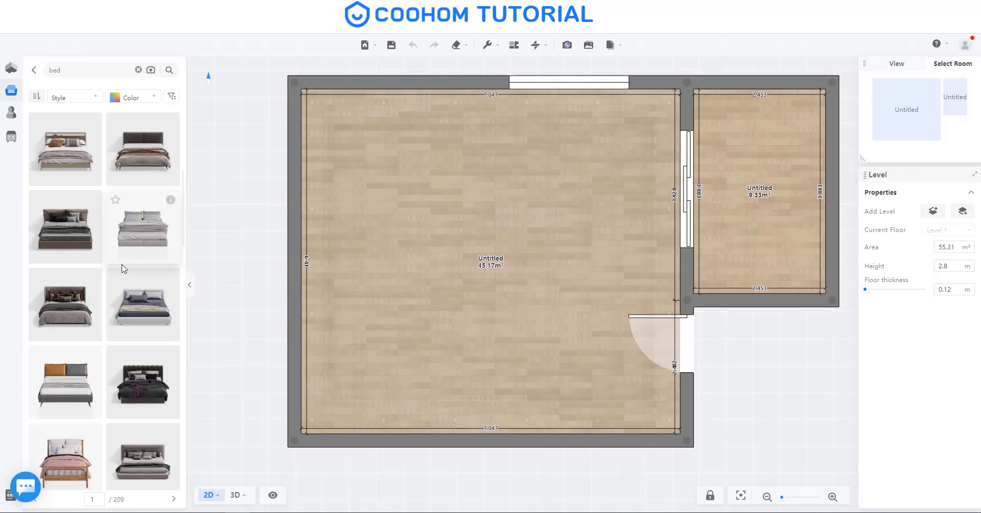
scroll(126, 265, "down", 5)
scroll(125, 266, "down", 5)
scroll(127, 267, "down", 5)
scroll(128, 266, "up", 5)
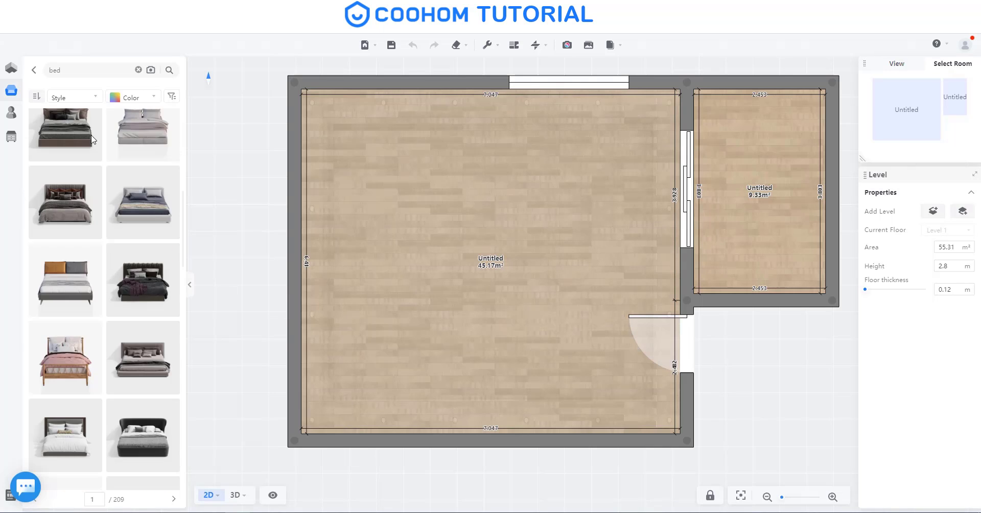
left_click(92, 97)
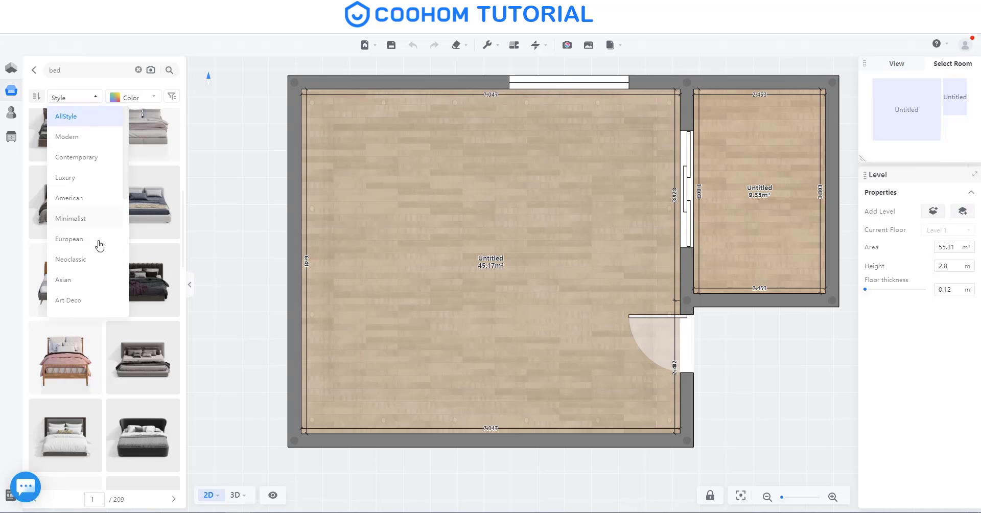
left_click(108, 300)
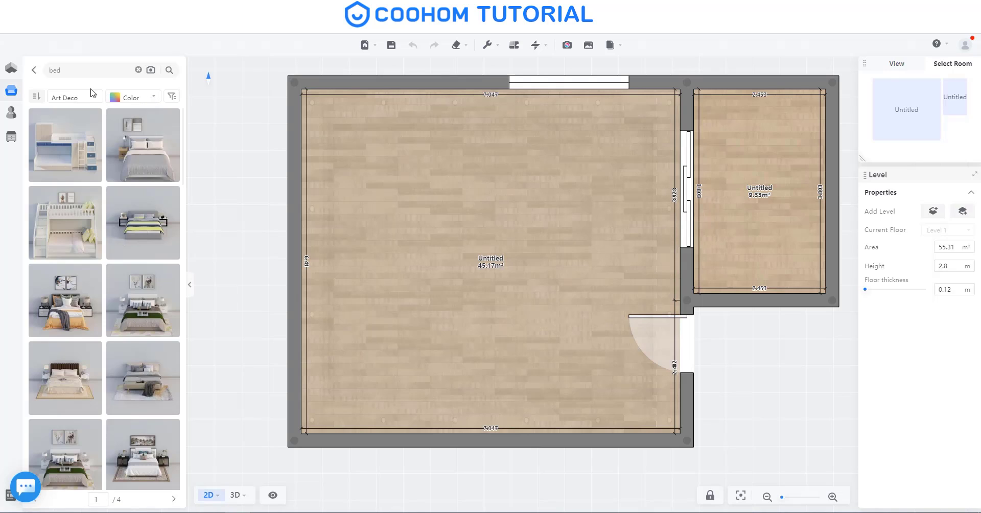
left_click(139, 70)
left_click(9, 92)
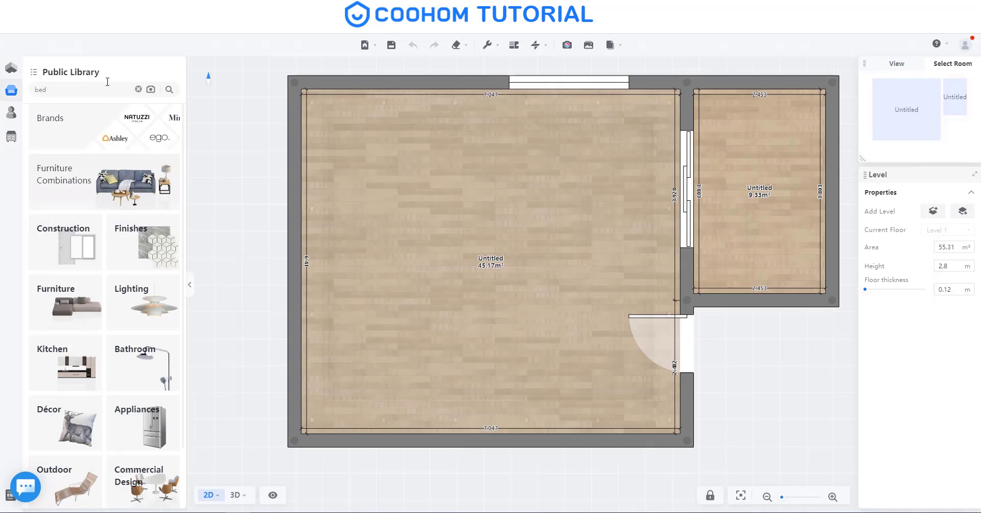
left_click(112, 128)
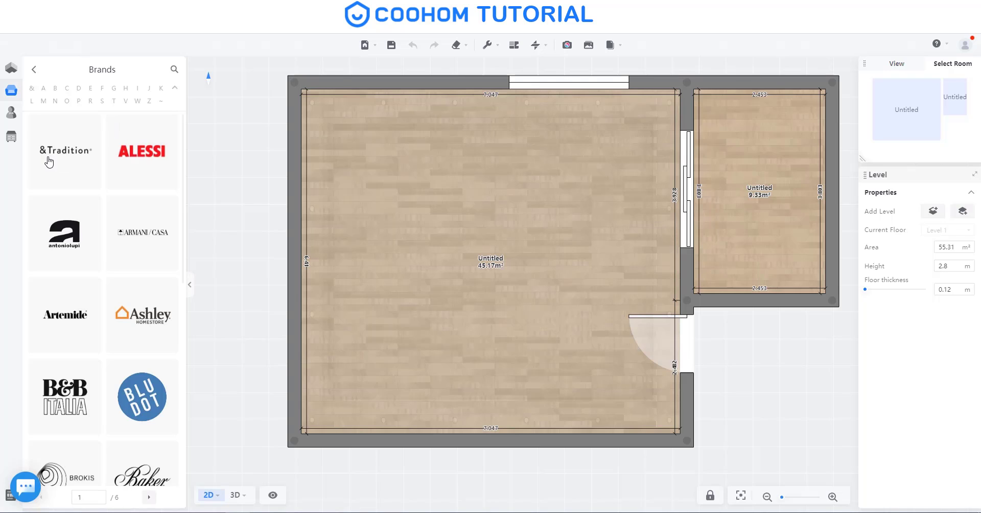
scroll(51, 156, "down", 3)
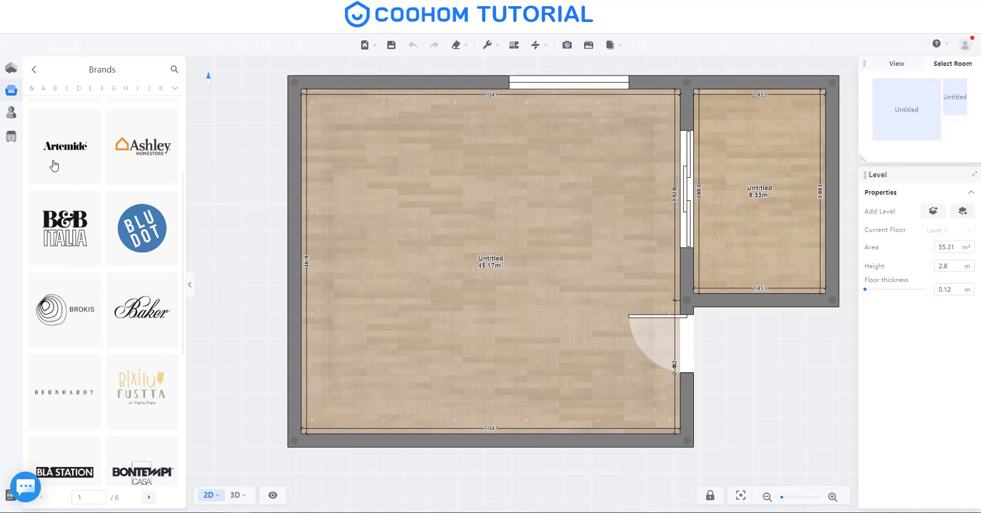
left_click(68, 223)
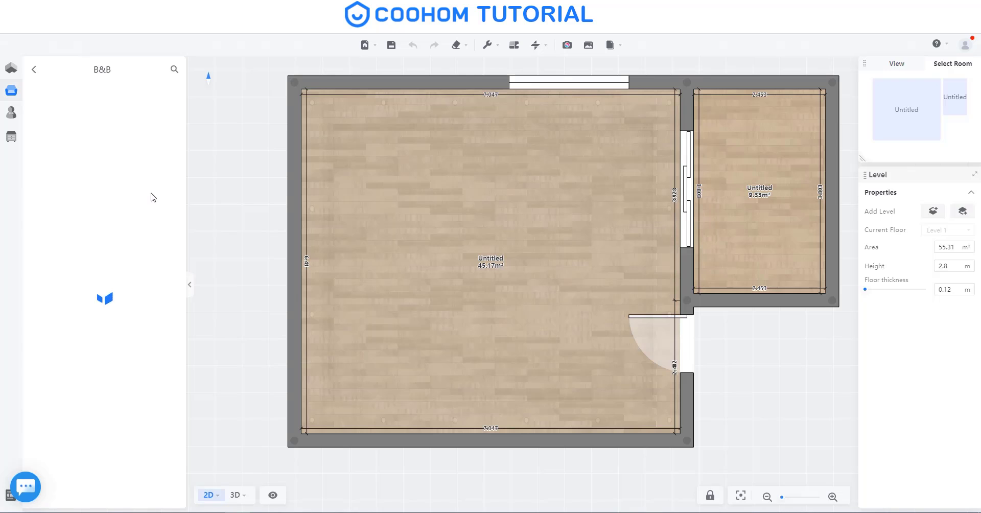
scroll(77, 163, "down", 3)
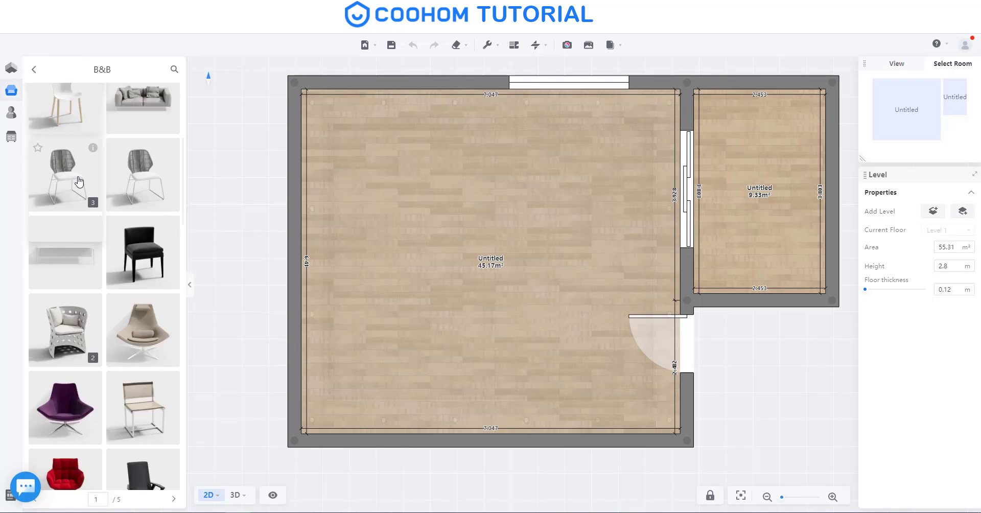
scroll(80, 181, "down", 3)
scroll(82, 230, "down", 2)
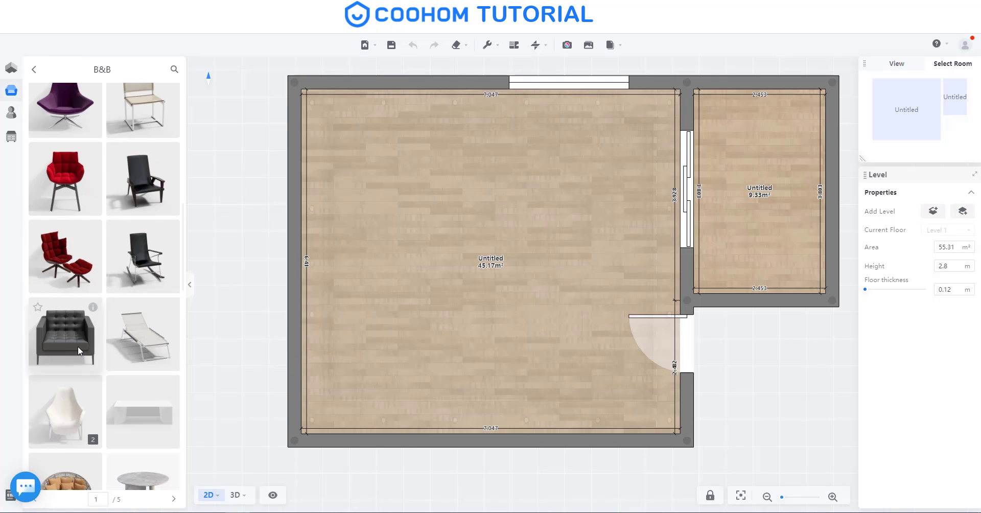
scroll(78, 345, "down", 5)
scroll(50, 83, "up", 4)
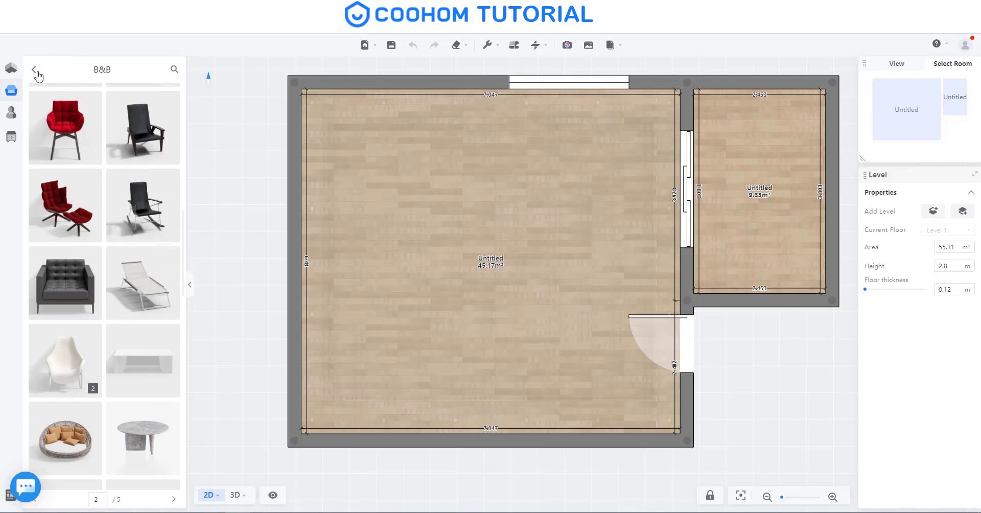
left_click(34, 69)
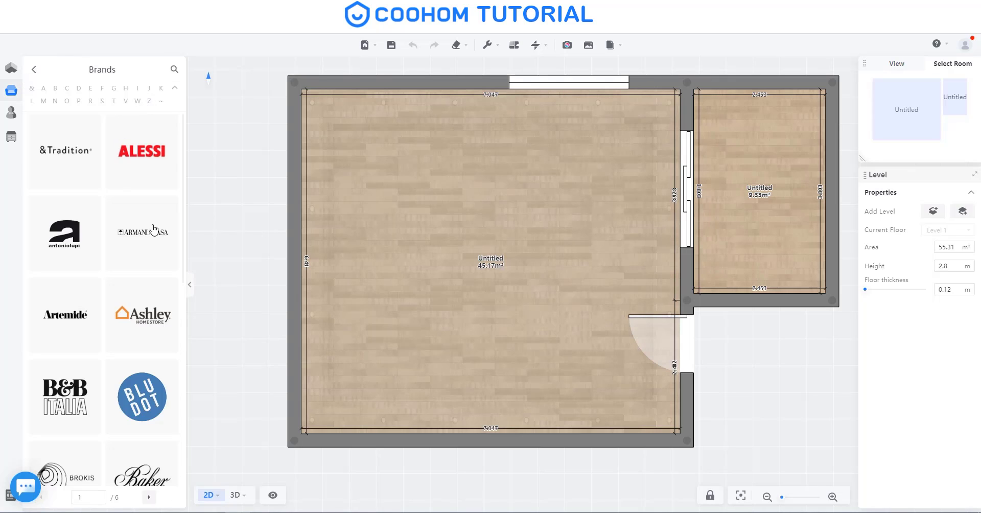
scroll(149, 357, "down", 3)
scroll(140, 368, "down", 3)
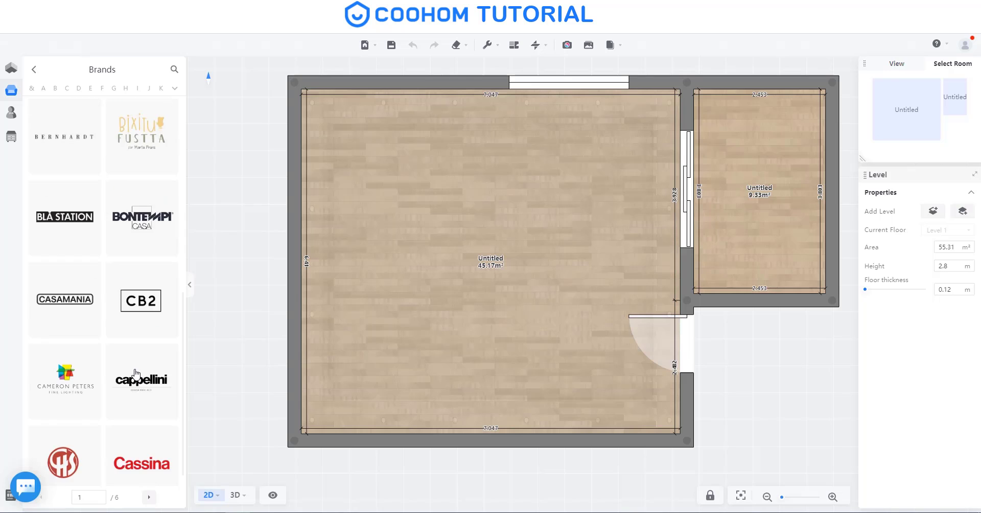
scroll(112, 286, "up", 5)
scroll(102, 247, "up", 1)
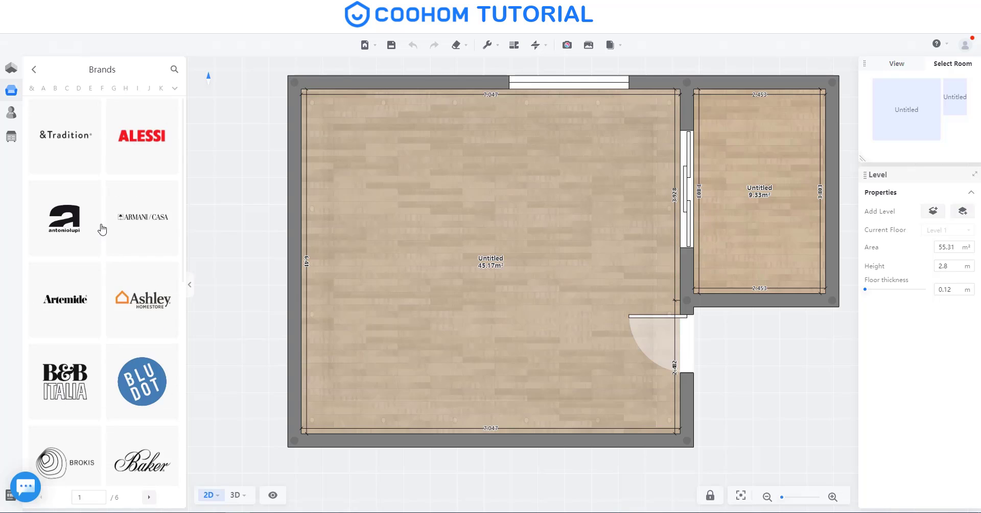
left_click(35, 71)
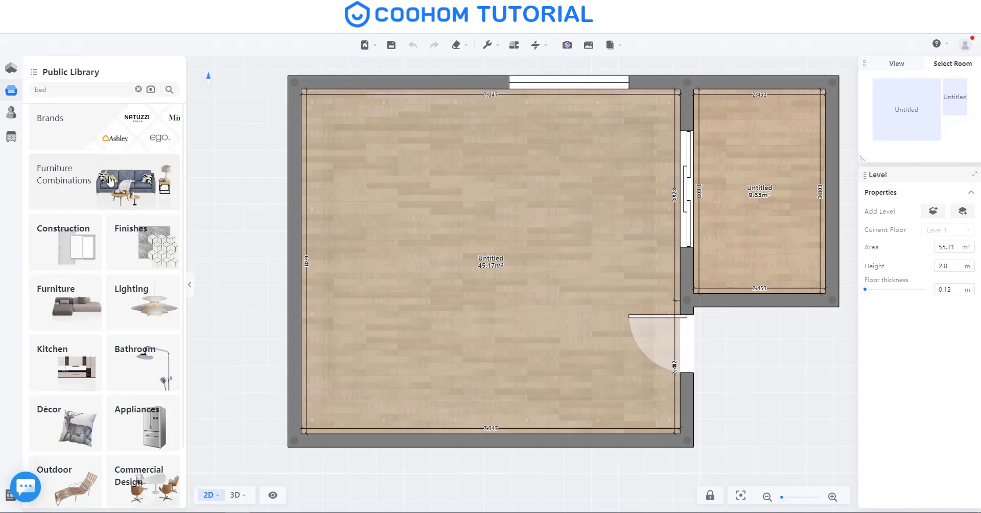
Step: Place a Sofa Sets combination in the living room, rotated 90° against a side wall
left_click(109, 180)
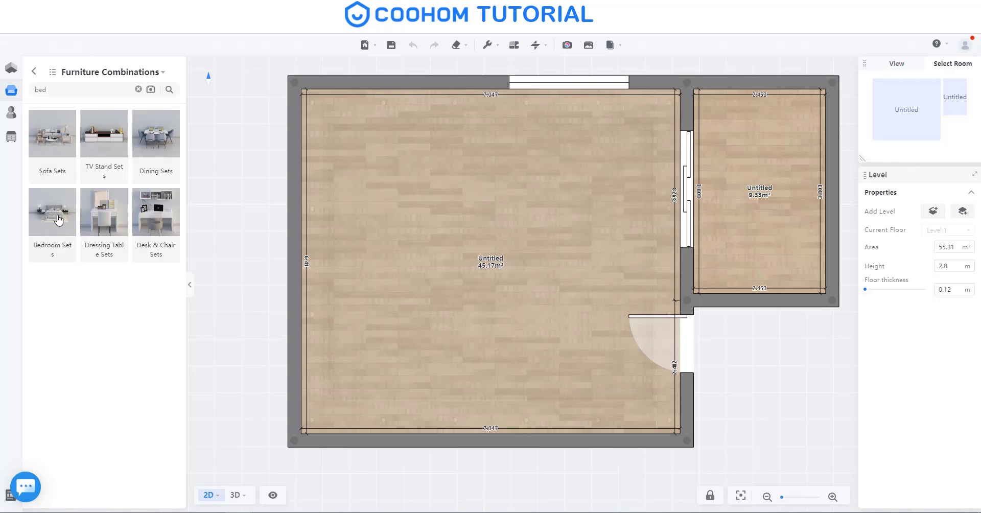
left_click(54, 139)
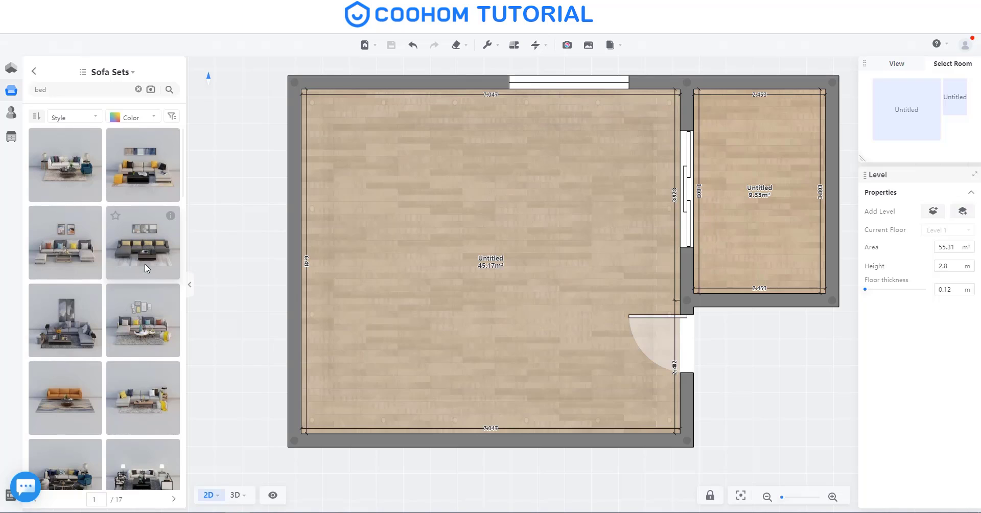
mouse_move(143, 320)
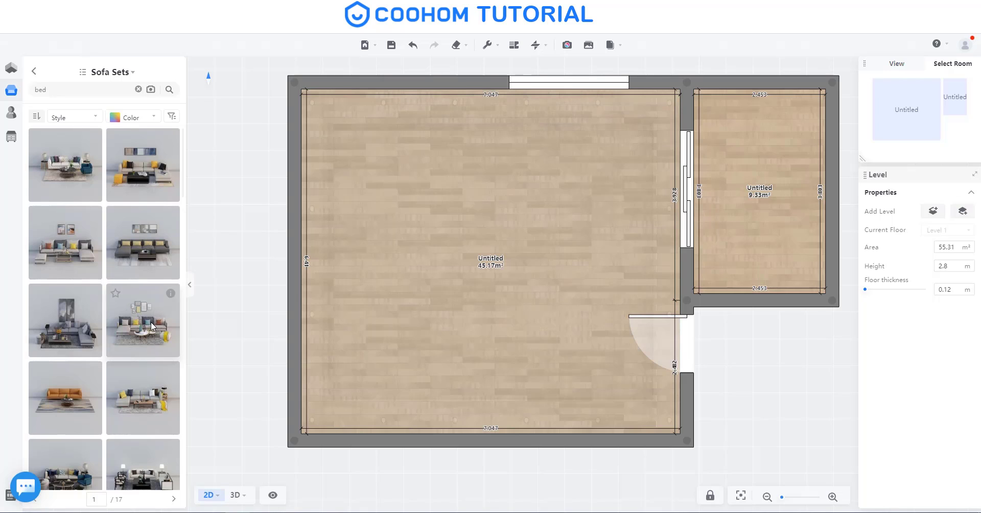
left_click_drag(146, 308, 468, 294)
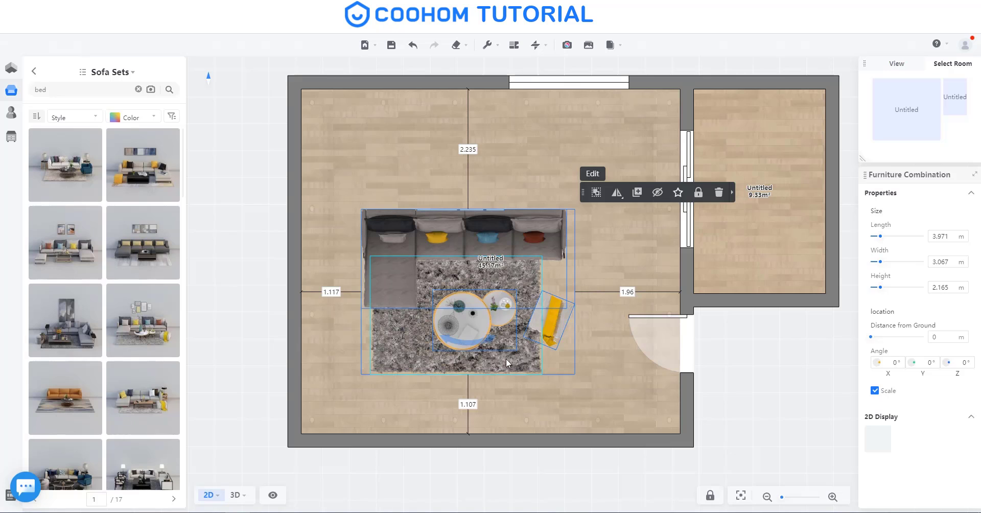
mouse_move(509, 335)
left_mouse_down()
mouse_move(403, 289)
mouse_move(319, 322)
left_mouse_up()
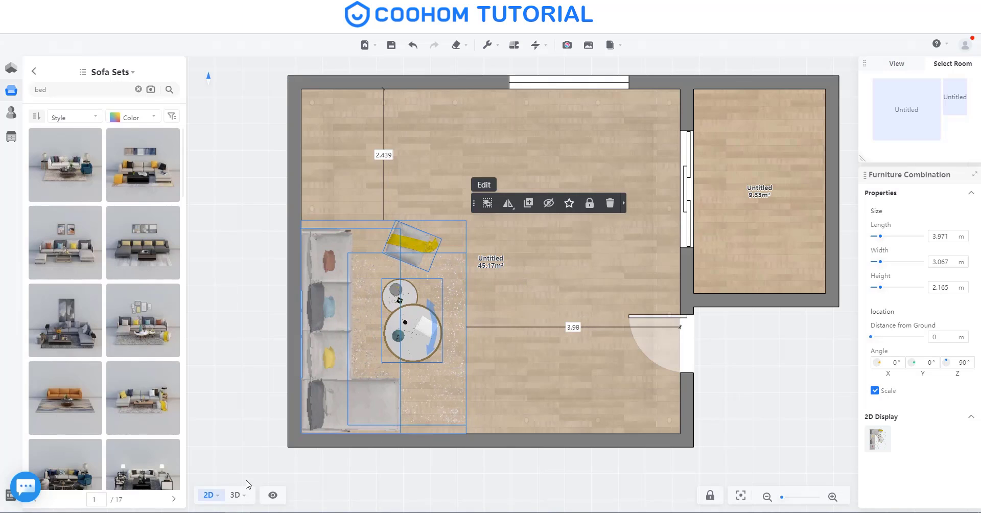
Step: Switch to 3D, deselect the sofa set and bring the camera down to eye level facing it
left_click(236, 495)
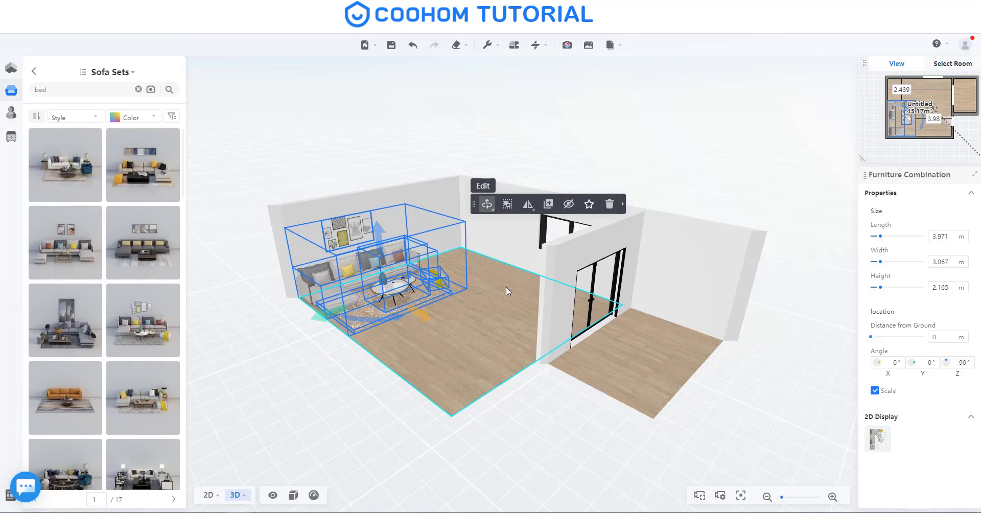
mouse_move(683, 153)
left_mouse_down()
mouse_move(621, 178)
mouse_move(535, 106)
left_mouse_up()
left_click(514, 101)
scroll(470, 184, "up", 3)
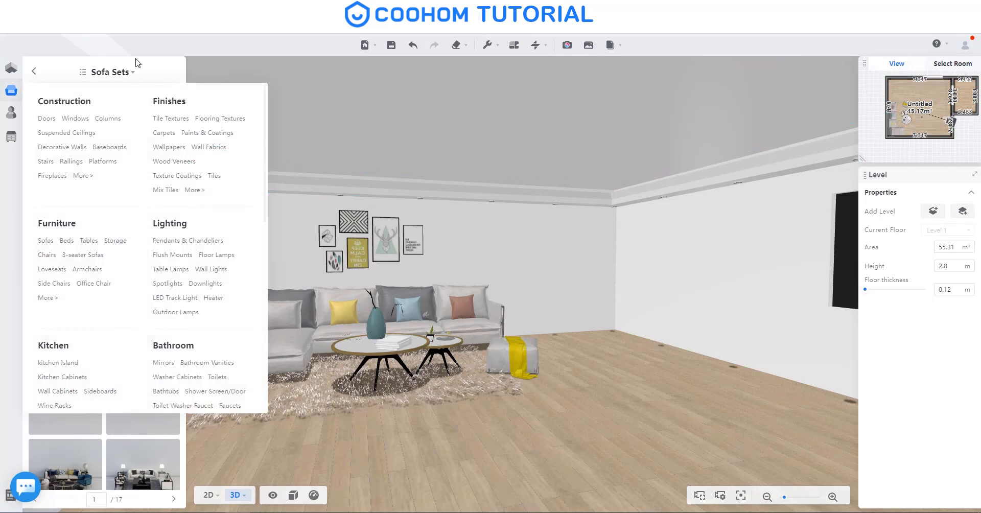
left_click(34, 73)
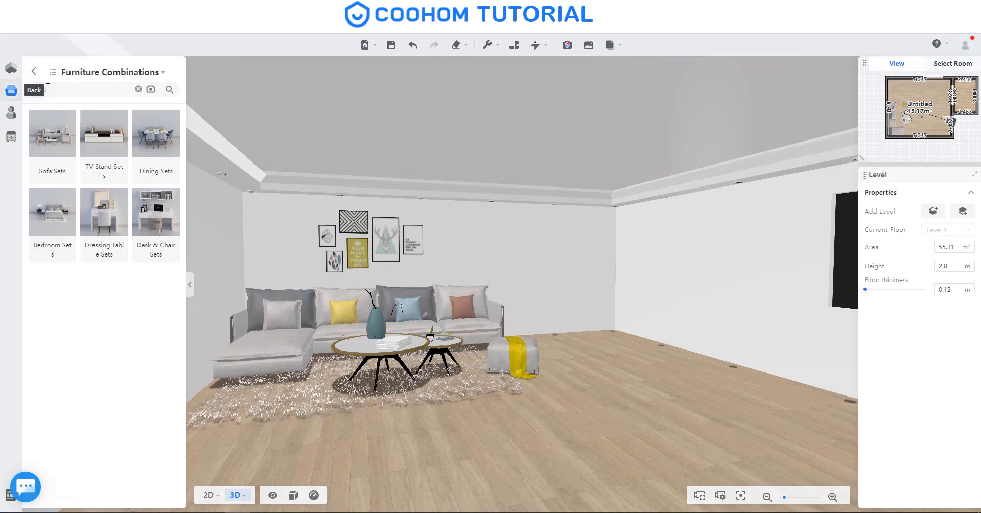
left_click(34, 75)
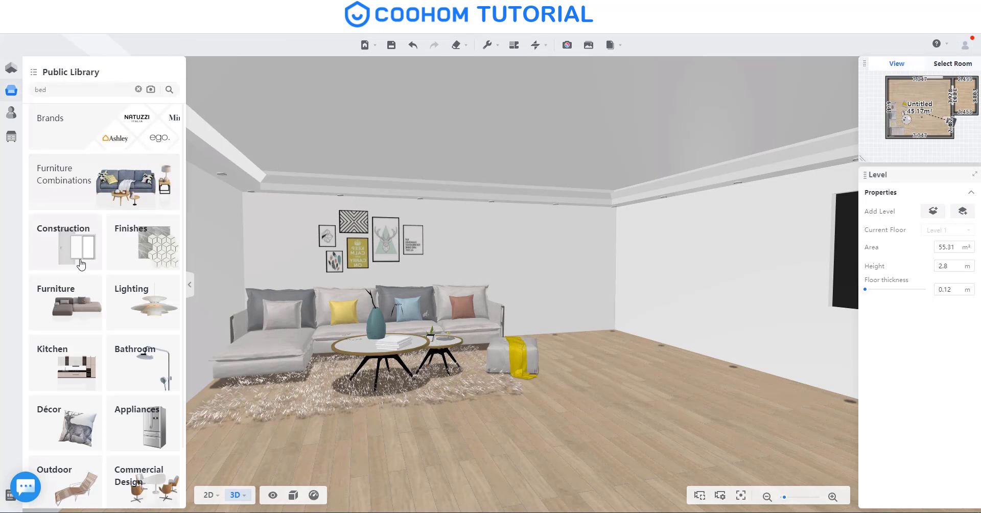
left_click_drag(286, 271, 562, 291)
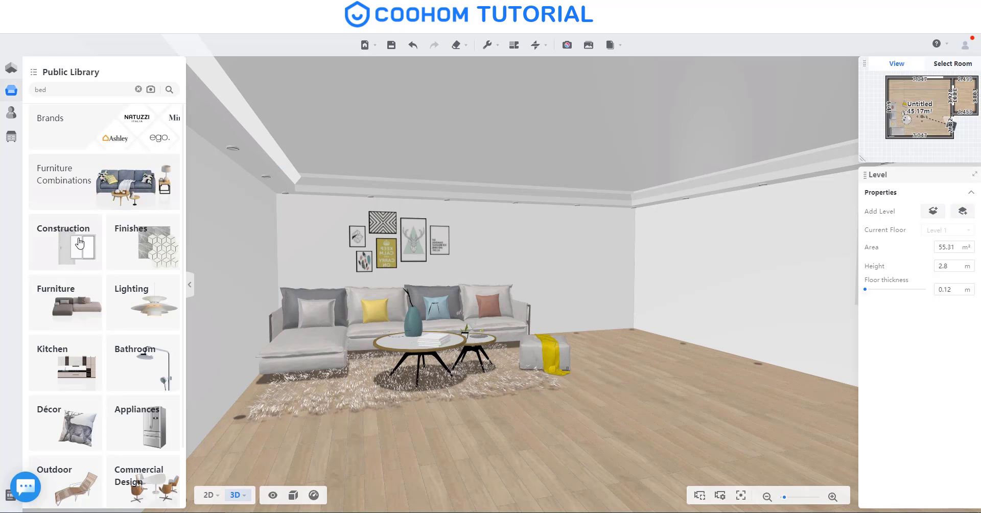
Step: Open the Finishes library and list its Stone Veneers category
left_click(74, 245)
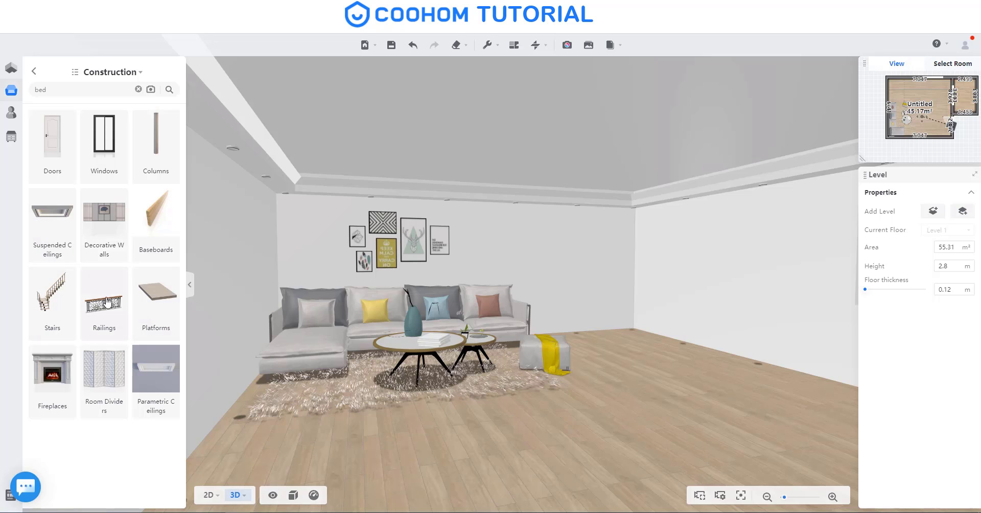
left_click(35, 74)
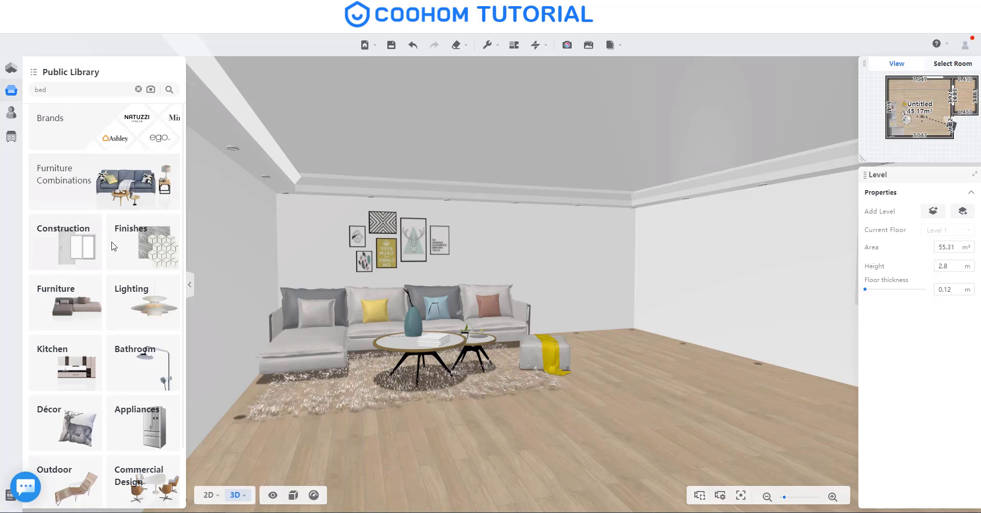
left_click(147, 248)
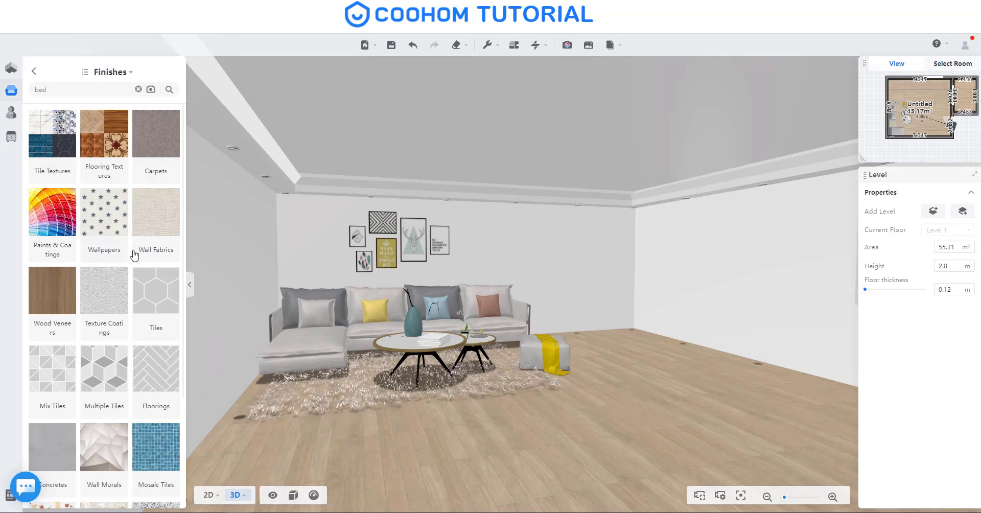
scroll(161, 424, "down", 3)
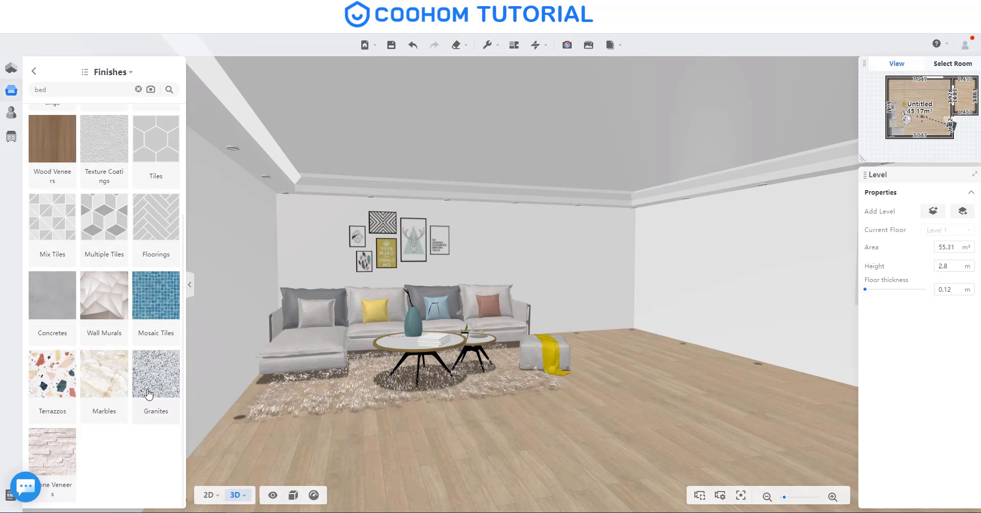
left_click(56, 448)
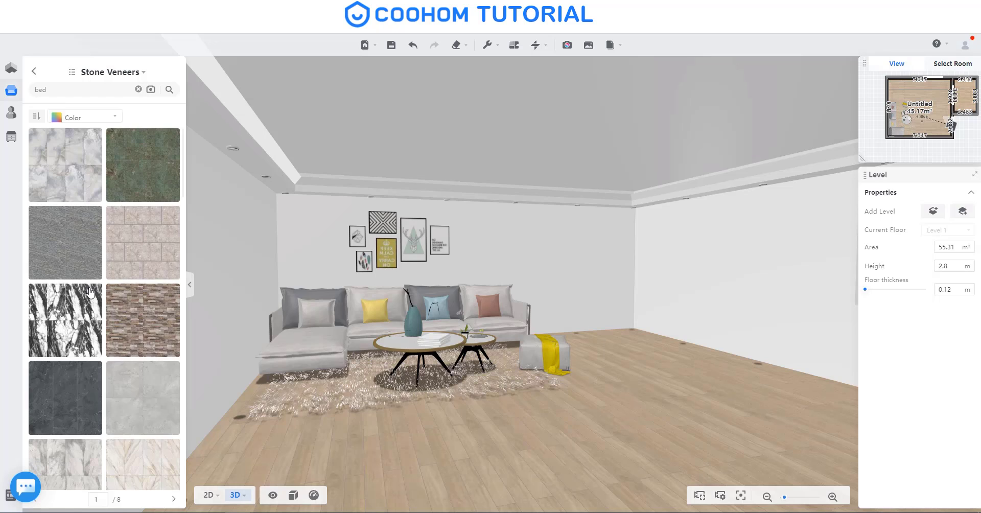
scroll(129, 344, "down", 2)
scroll(127, 343, "up", 1)
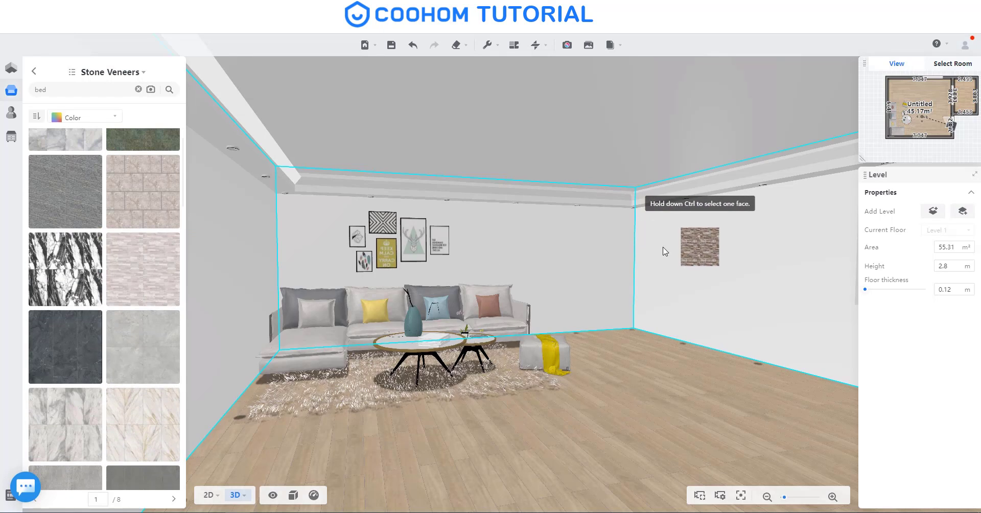
Step: Apply the brown stacked stone veneer to the living room walls, returning to Finishes
left_click_drag(551, 254, 580, 250)
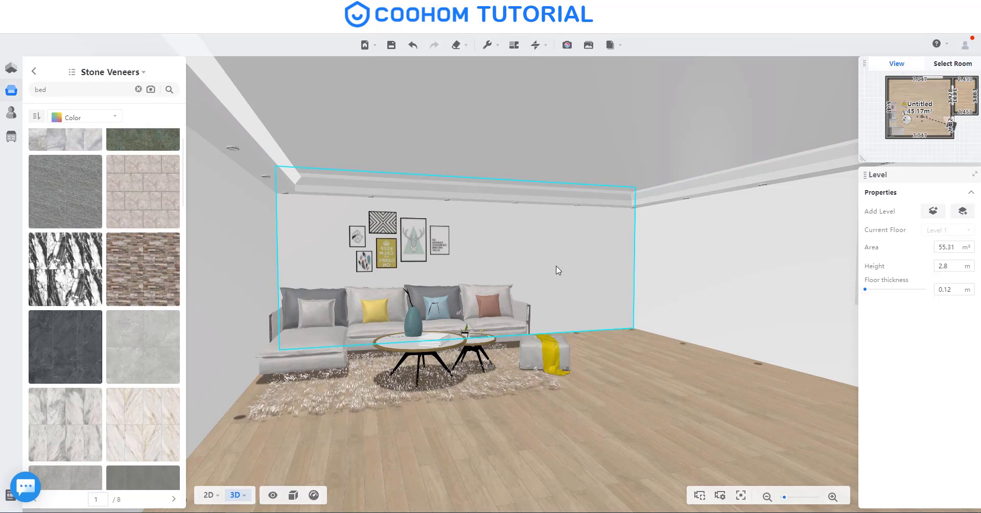
left_click(558, 245)
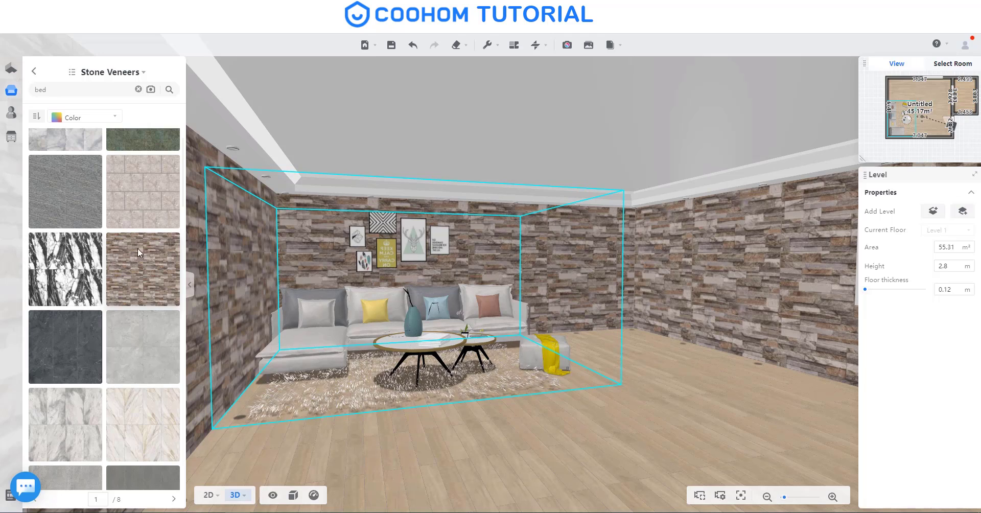
left_click(34, 71)
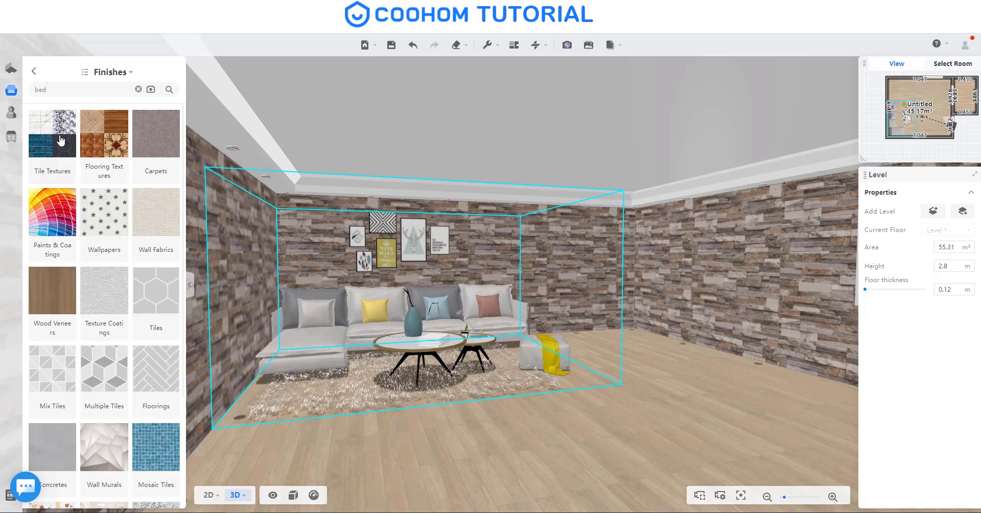
scroll(125, 220, "down", 2)
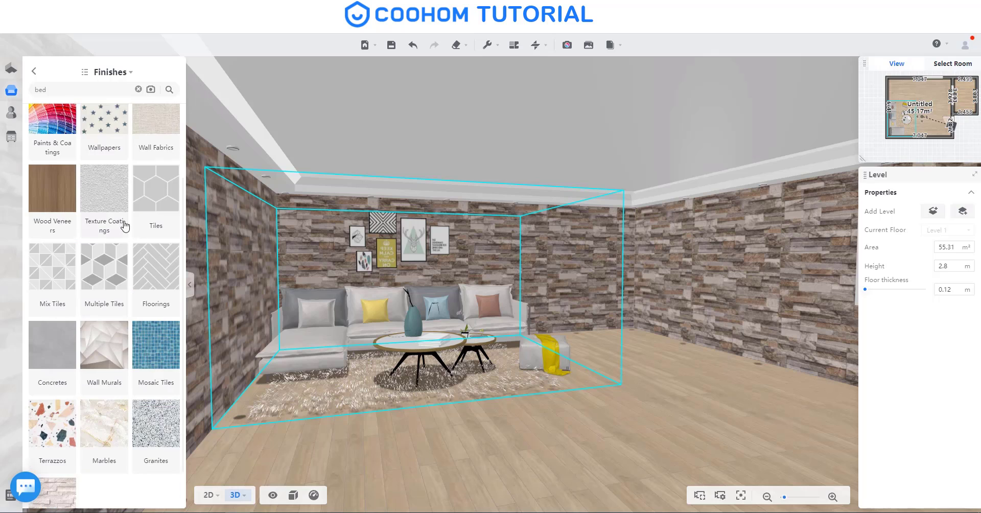
scroll(125, 230, "down", 1)
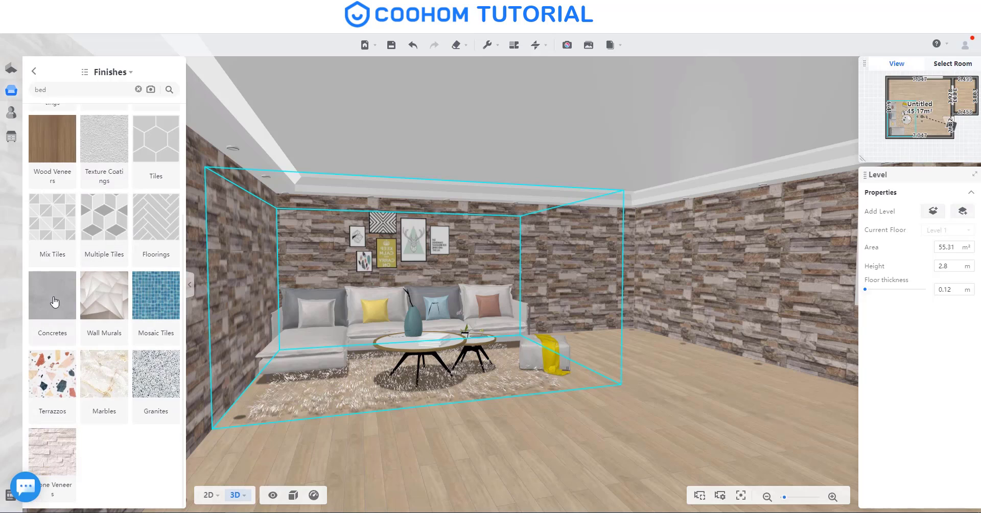
scroll(54, 304, "up", 3)
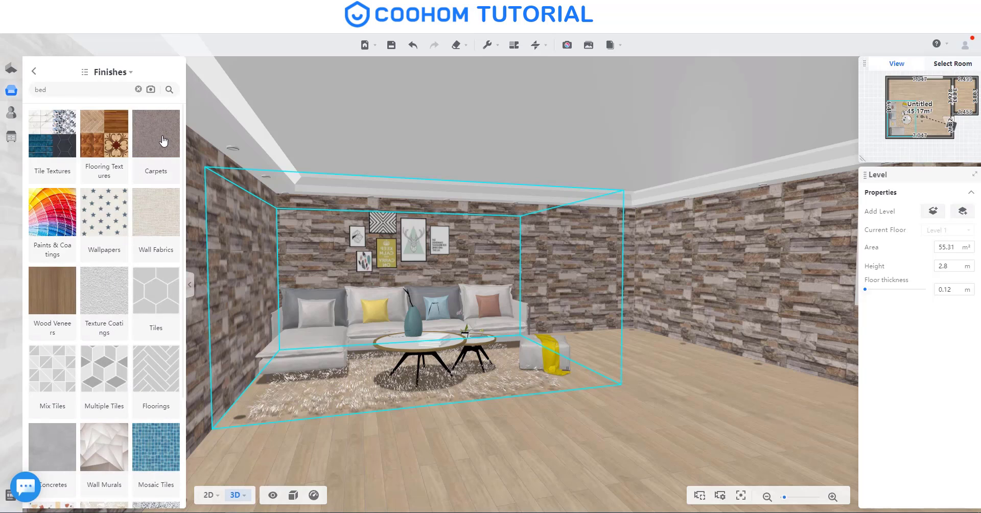
Step: Paint the walls pale pink Abalone shell color from Paints & Coatings, then select the back wall
left_click(54, 215)
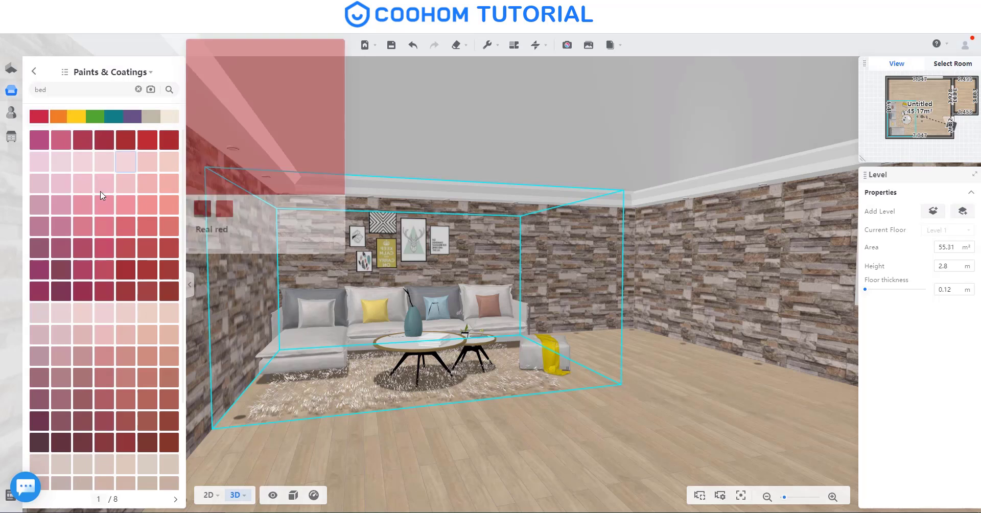
scroll(113, 336, "down", 3)
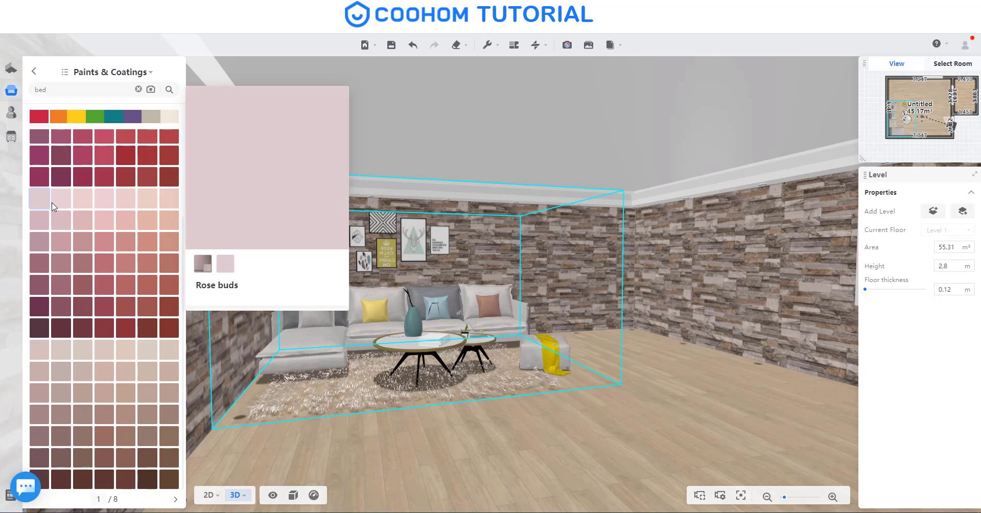
left_click(104, 350)
left_click(549, 244)
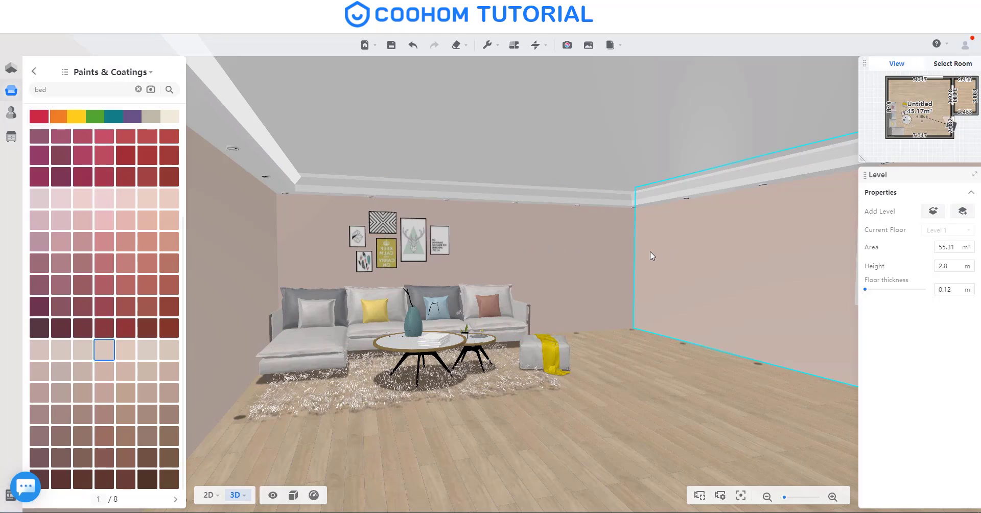
left_click(580, 249)
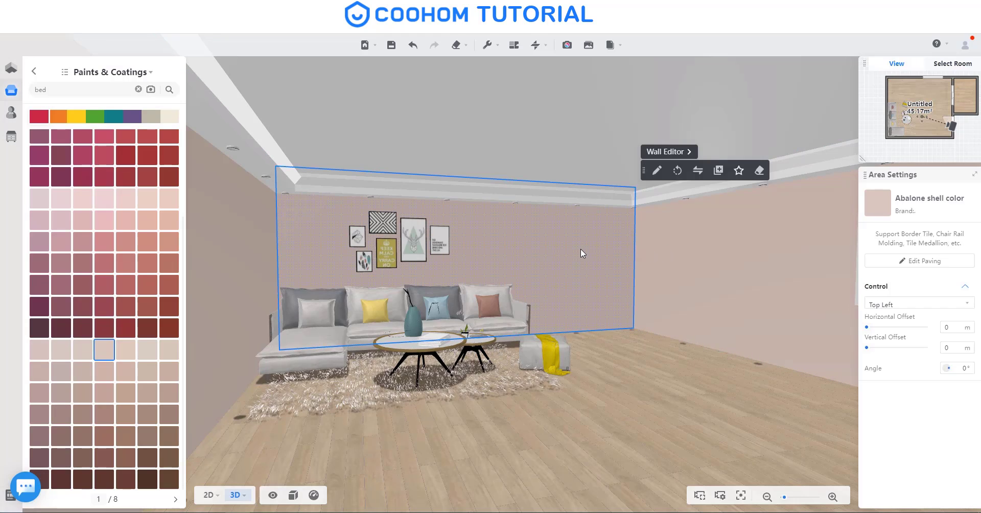
Step: Open the back wall in the Wall Editor and draw a vertical line splitting it into two panels
left_click(663, 152)
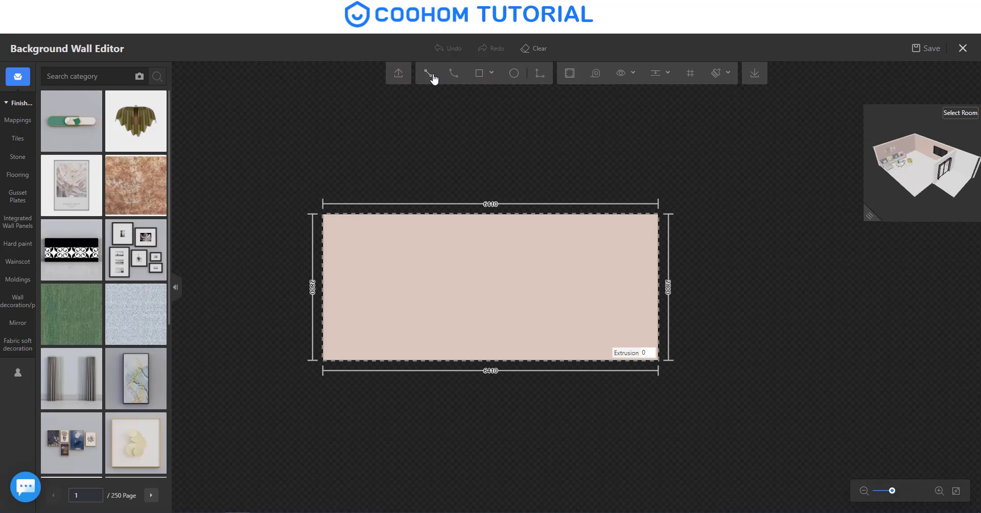
left_click(428, 74)
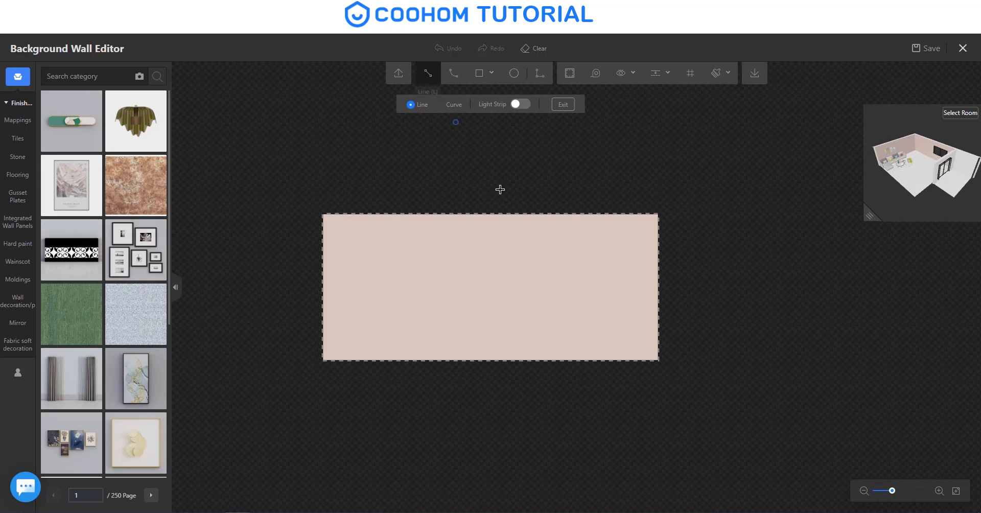
left_click(499, 215)
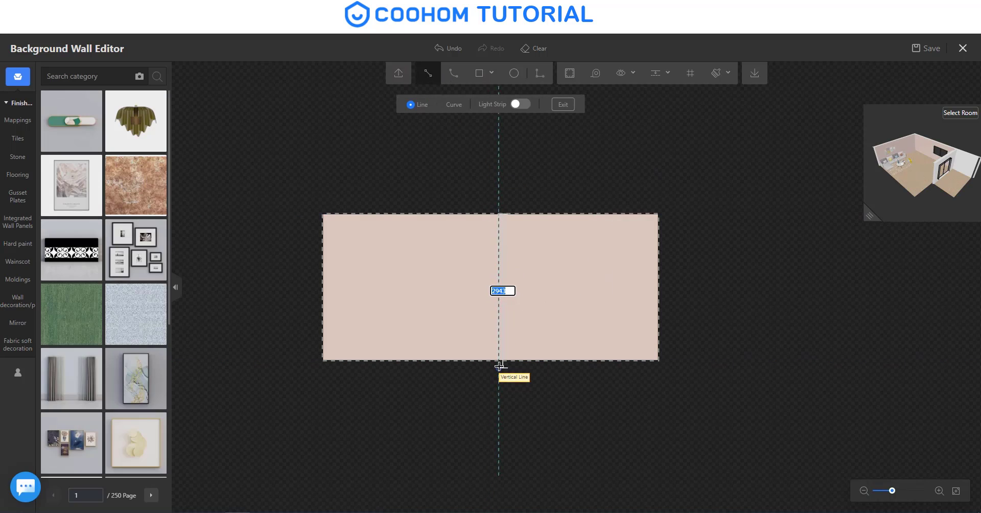
left_click(498, 361)
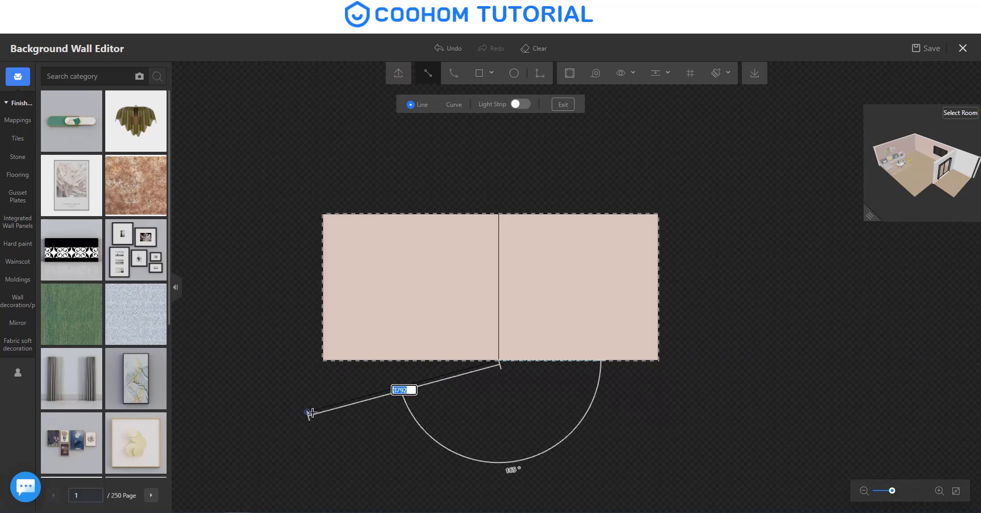
right_click(432, 419)
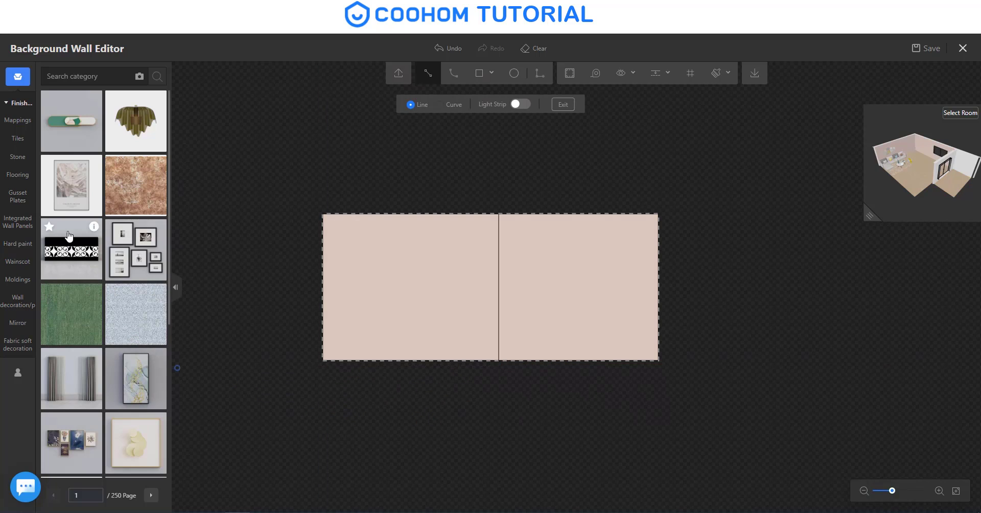
left_click(18, 121)
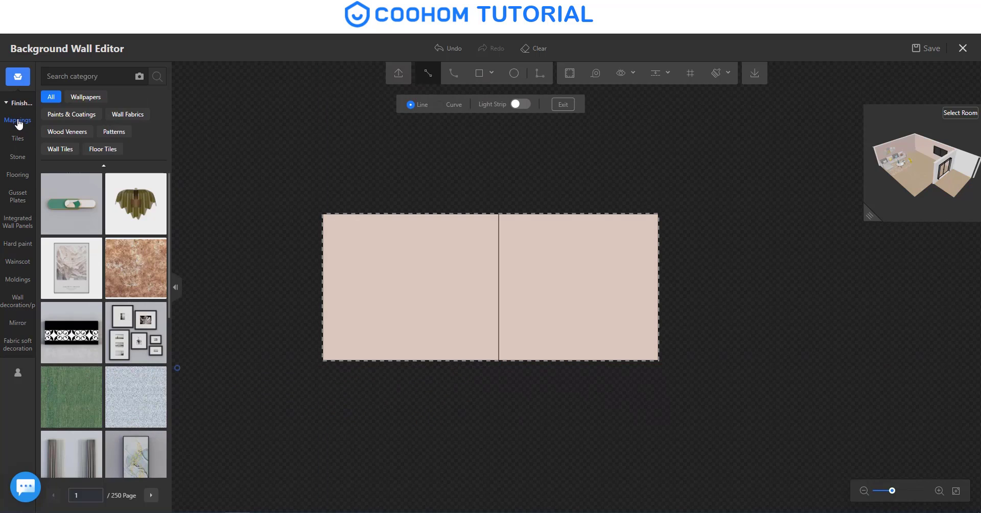
Step: Apply a stone-brick texture from the Stone category to the right-hand wall panel
left_click(18, 156)
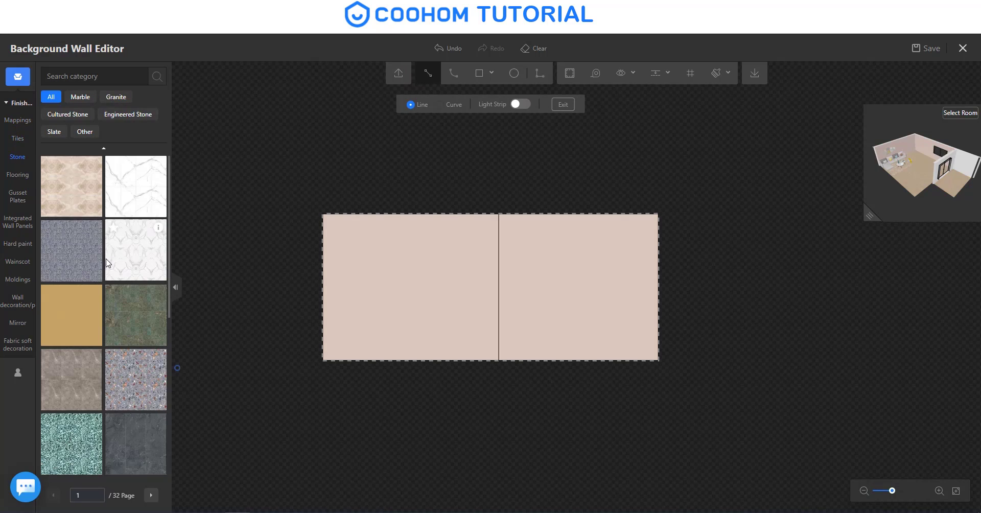
scroll(107, 263, "down", 3)
scroll(112, 278, "down", 3)
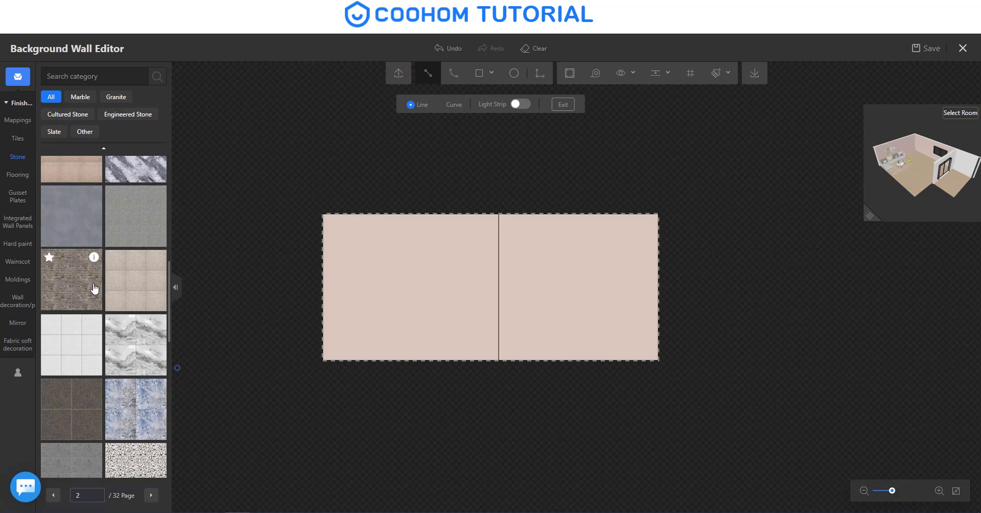
left_click(94, 289)
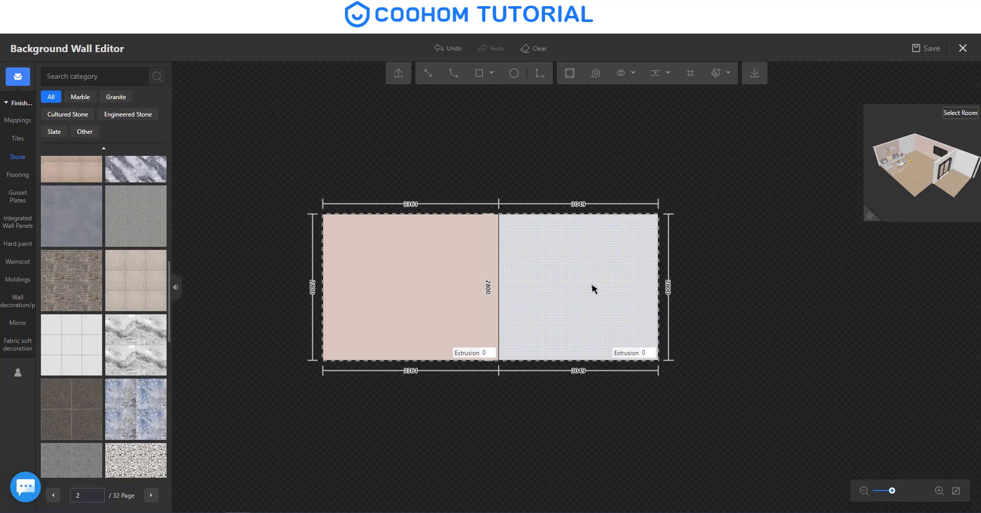
left_click(602, 249)
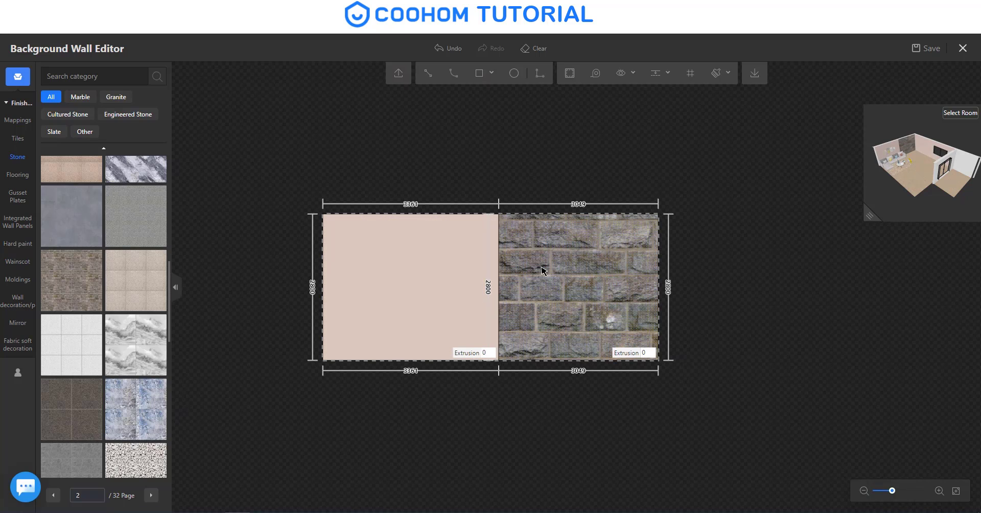
Step: Replace the right panel's stone-brick finish with a grey marble tile
scroll(94, 385, "down", 2)
scroll(97, 386, "down", 2)
scroll(100, 388, "down", 1)
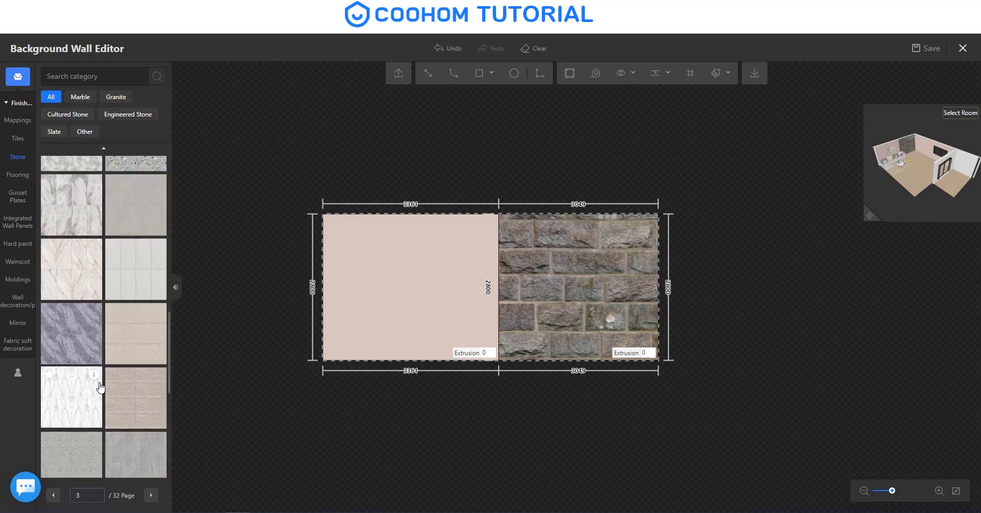
scroll(101, 389, "down", 2)
scroll(109, 389, "down", 1)
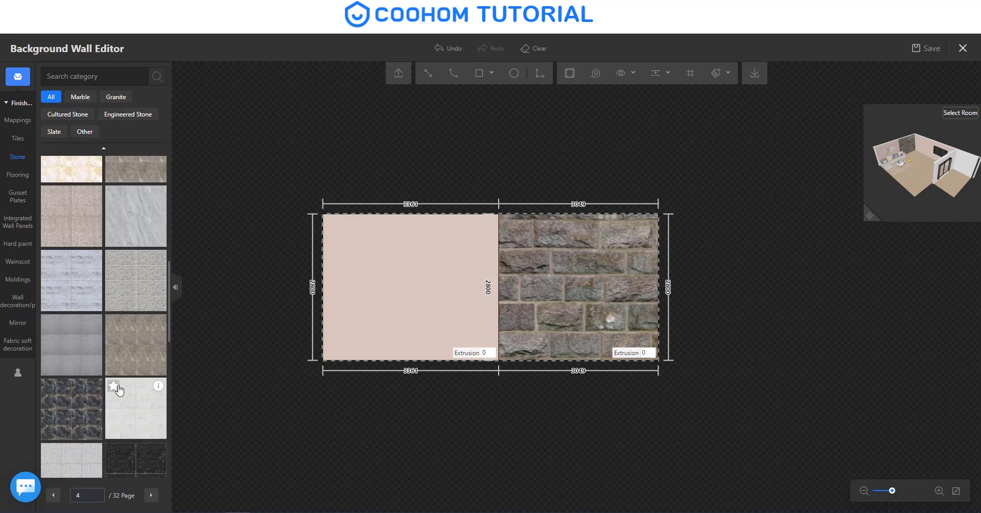
scroll(117, 390, "down", 1)
scroll(117, 392, "down", 1)
scroll(117, 393, "down", 1)
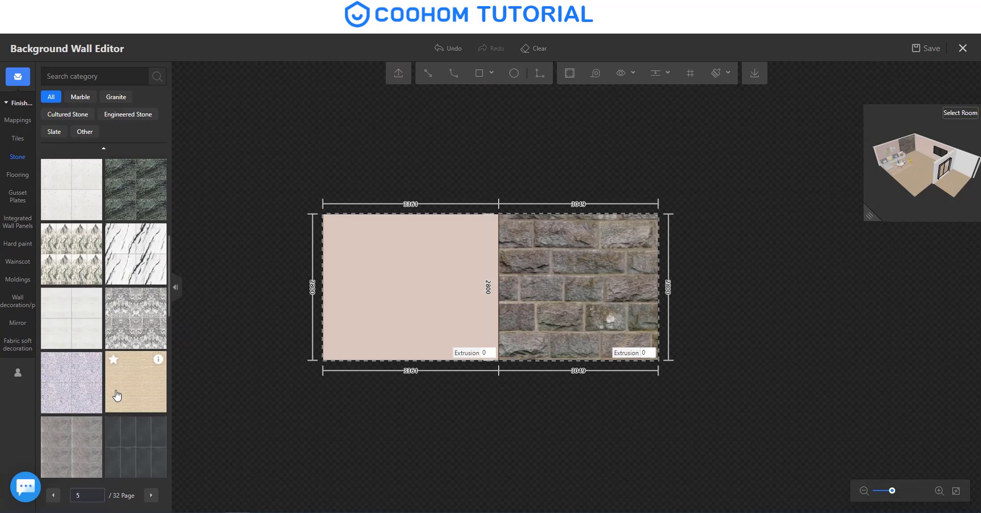
scroll(117, 396, "up", 1)
scroll(117, 391, "up", 1)
scroll(103, 296, "up", 1)
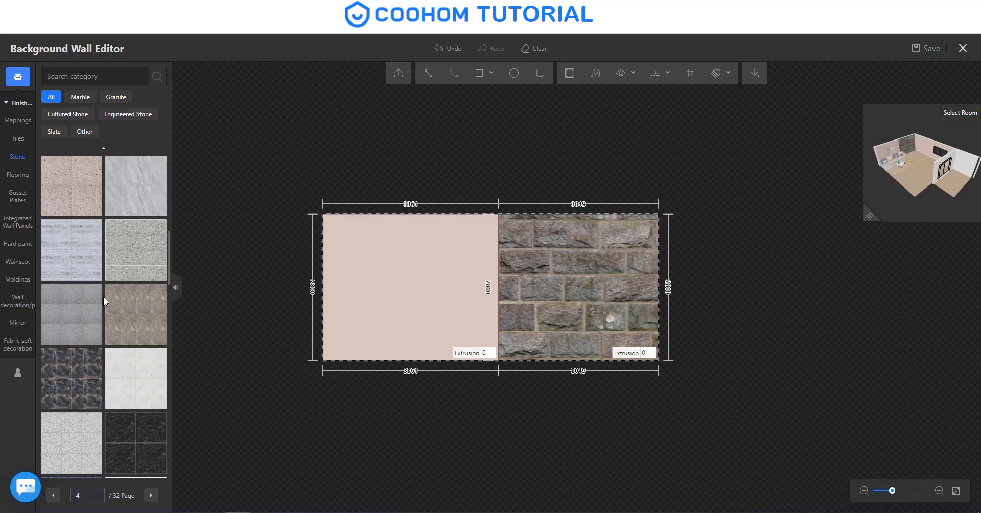
scroll(103, 298, "up", 1)
scroll(103, 302, "up", 4)
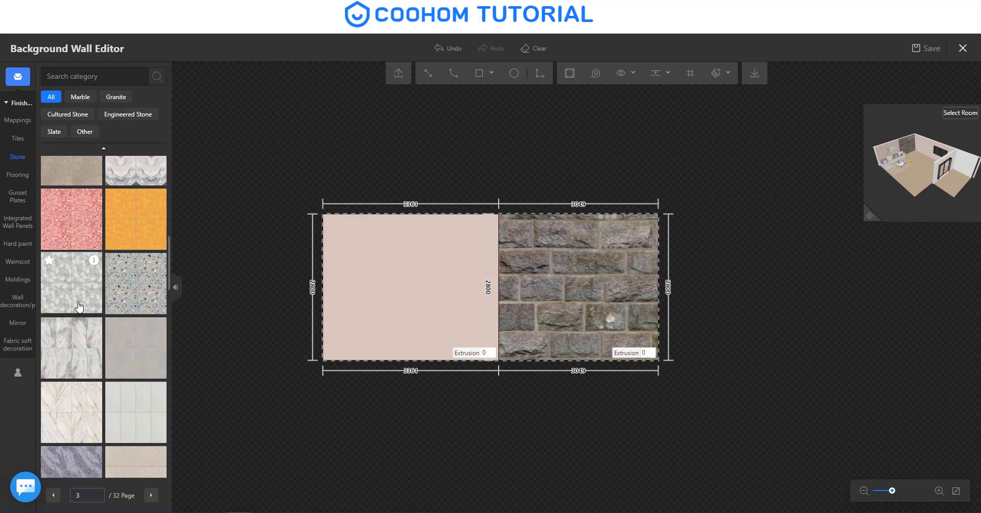
scroll(80, 308, "up", 2)
scroll(79, 308, "up", 2)
scroll(85, 327, "up", 2)
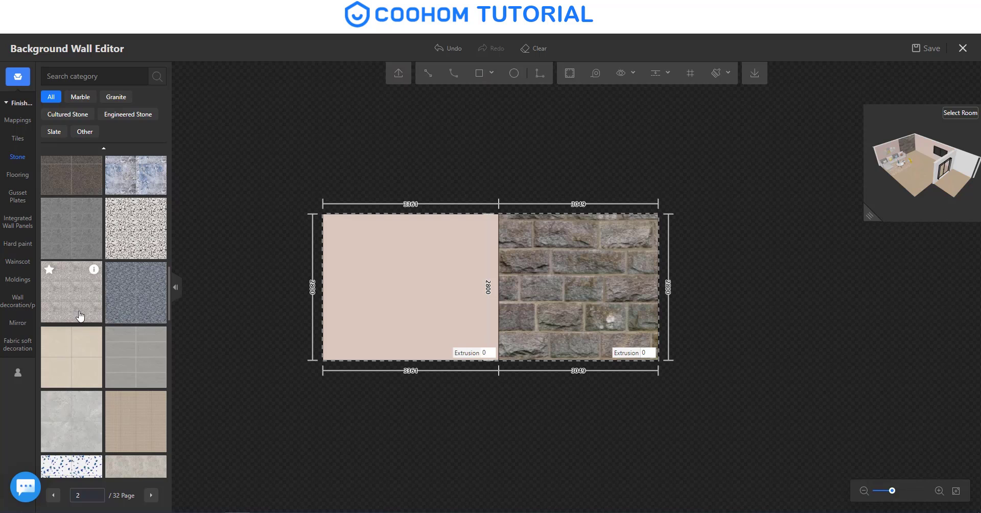
left_click_drag(60, 269, 553, 268)
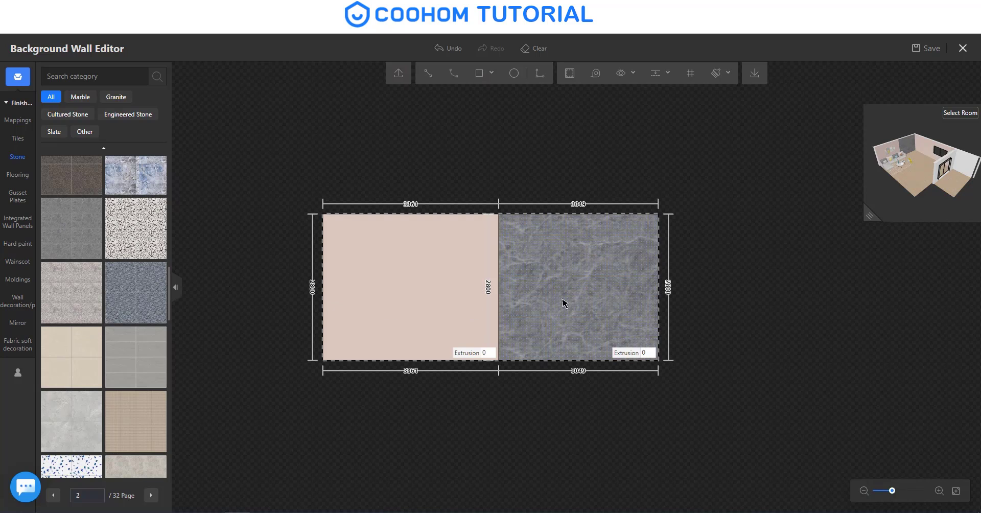
Step: Save the wall design and turn the 3D view to face the sofa wall's marble panel
left_click(967, 52)
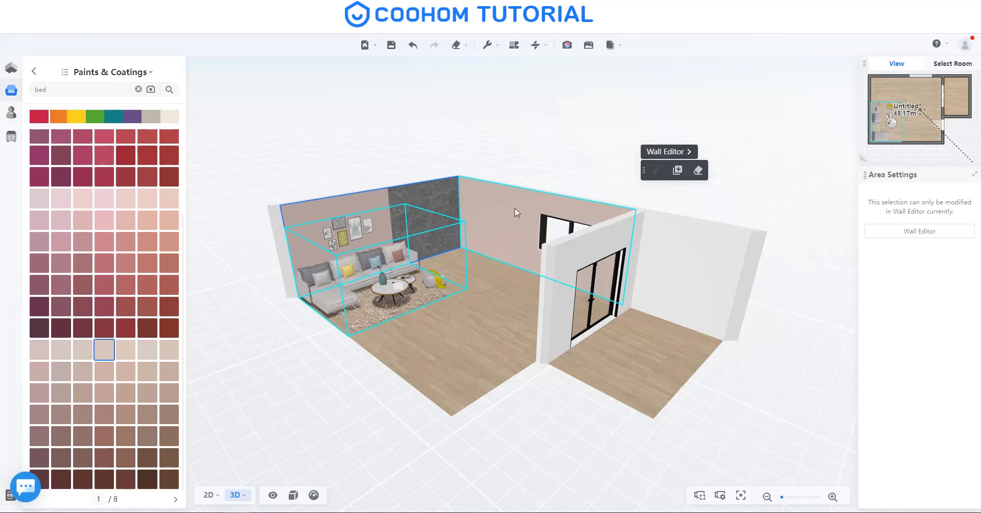
left_click_drag(541, 130, 478, 124)
scroll(415, 297, "up", 5)
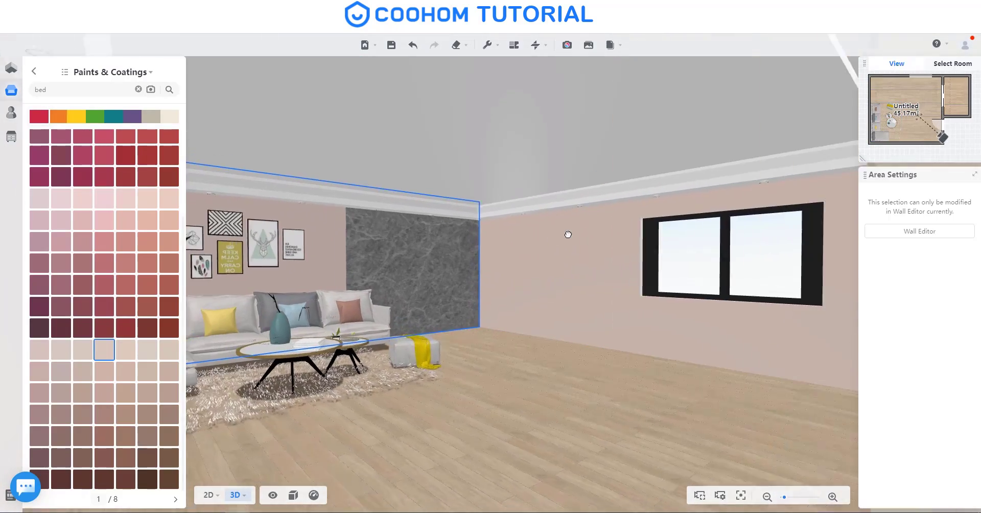
mouse_move(501, 238)
left_mouse_down()
mouse_move(474, 265)
mouse_move(493, 263)
left_mouse_up()
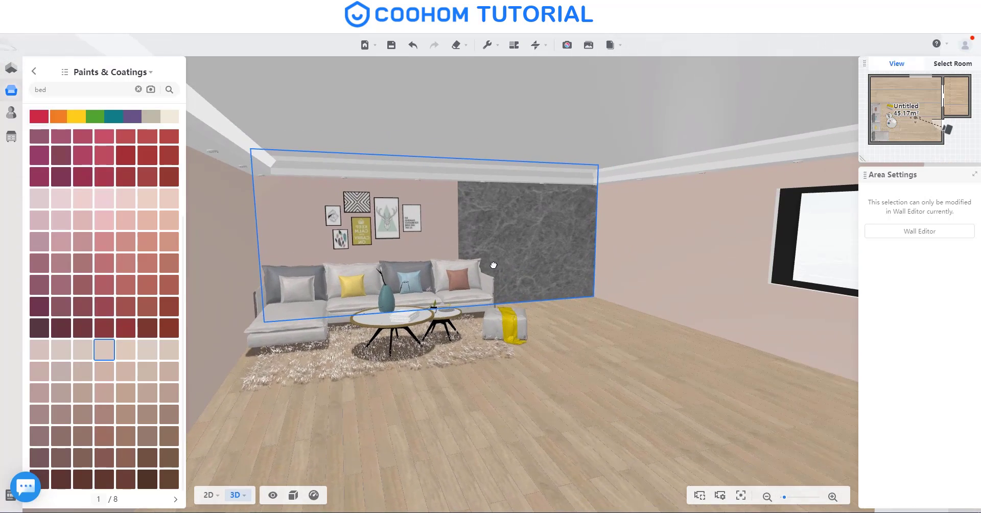
left_click(33, 71)
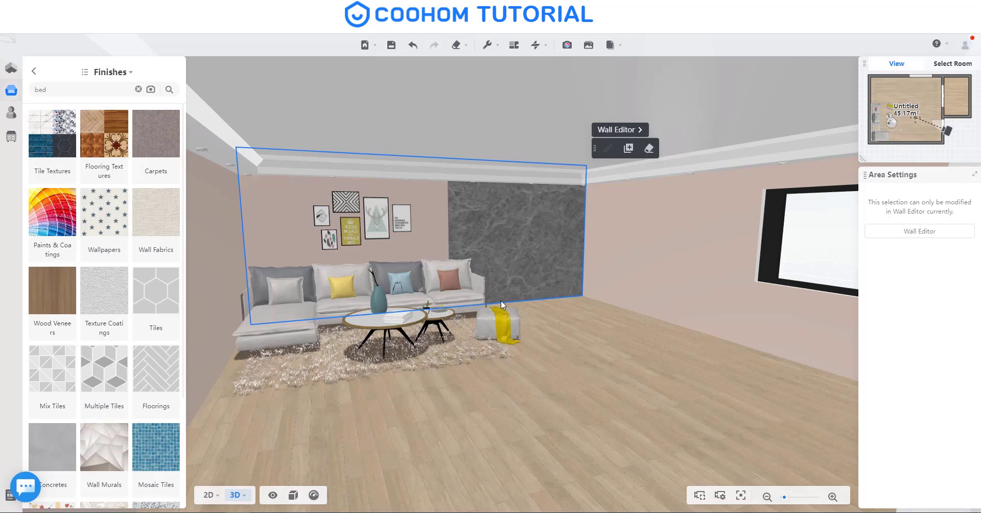
Step: Hang a French minimalist wall lamp from Lighting > Wall Lights on the marble panel, 1.301 m up
left_click(34, 71)
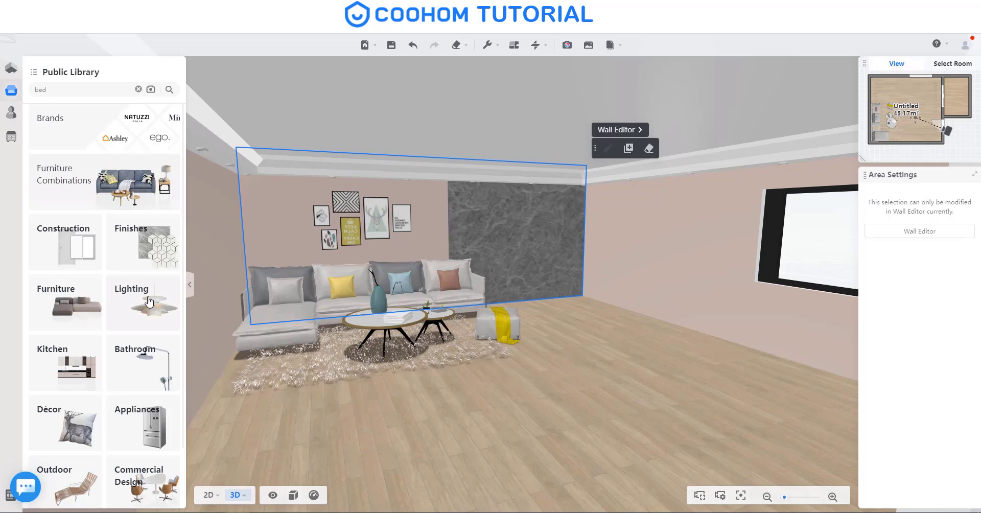
left_click(148, 305)
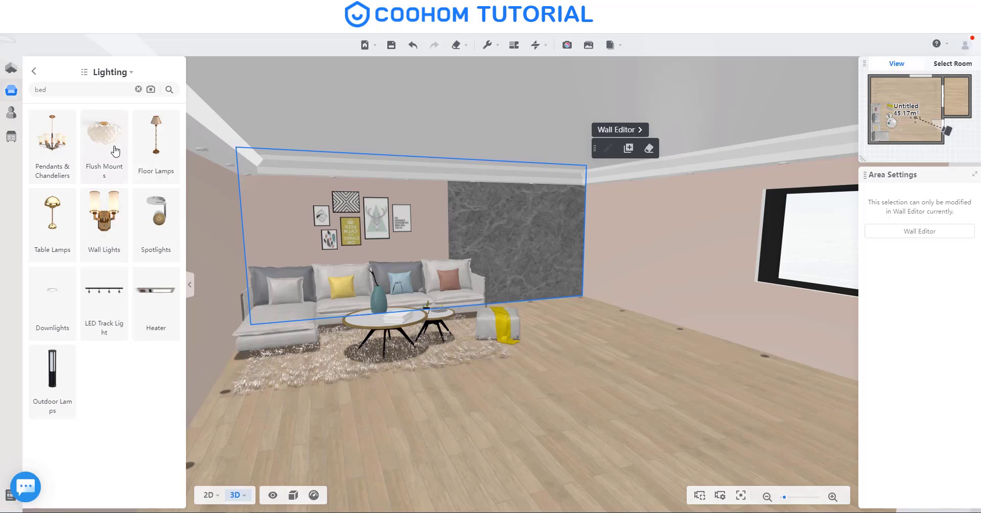
left_click(106, 220)
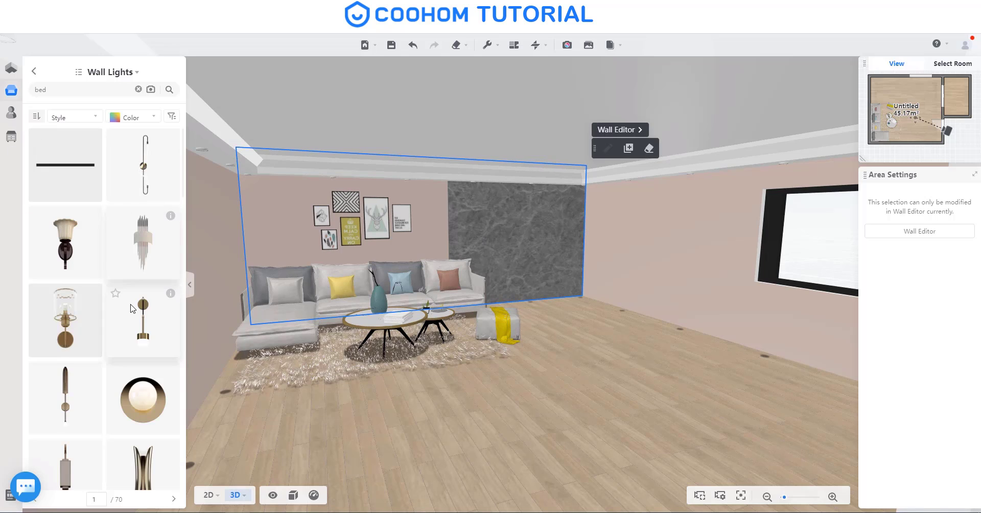
scroll(133, 314, "down", 3)
scroll(127, 272, "down", 3)
scroll(125, 274, "down", 3)
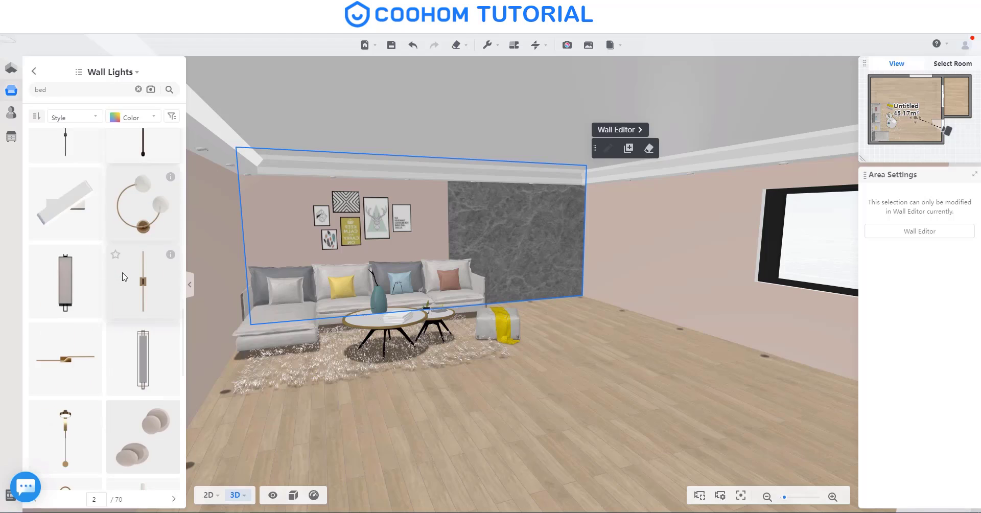
scroll(115, 281, "down", 2)
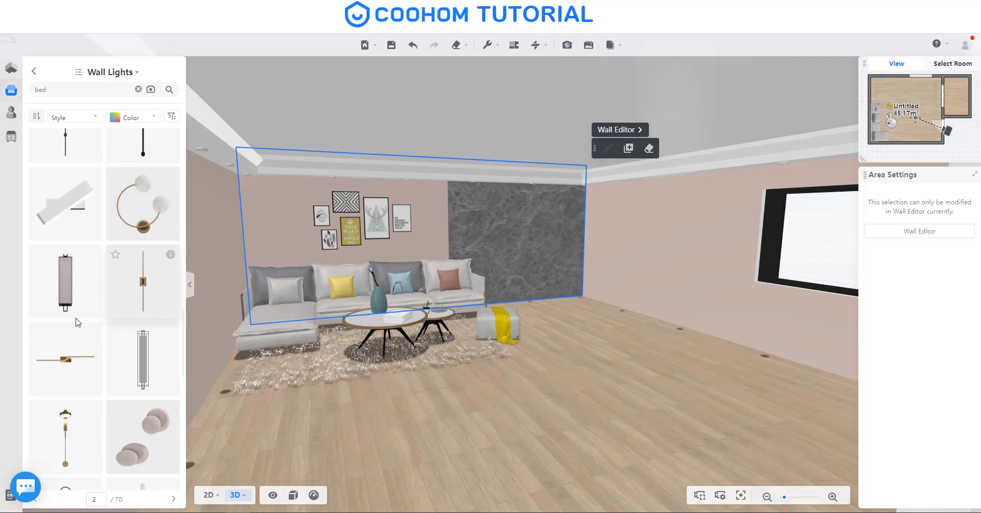
left_click(131, 214)
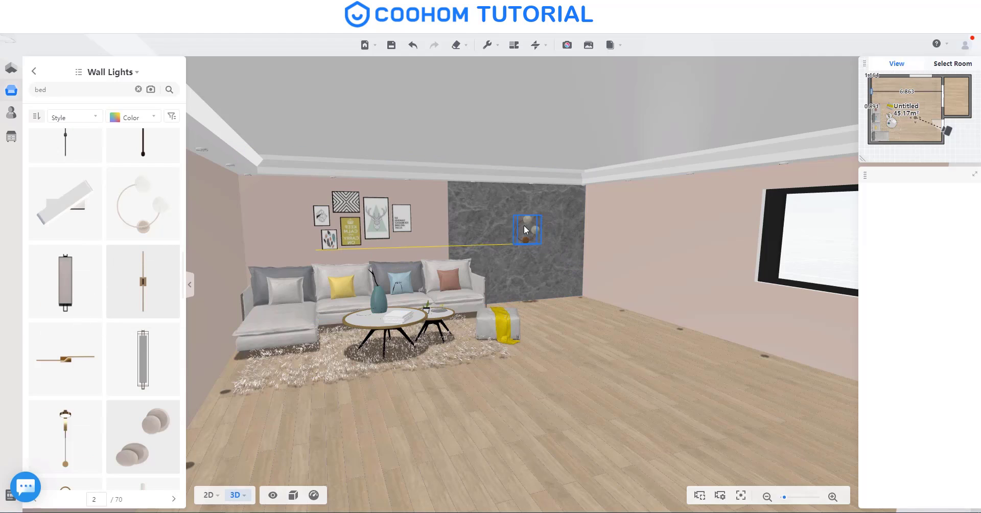
left_click(516, 224)
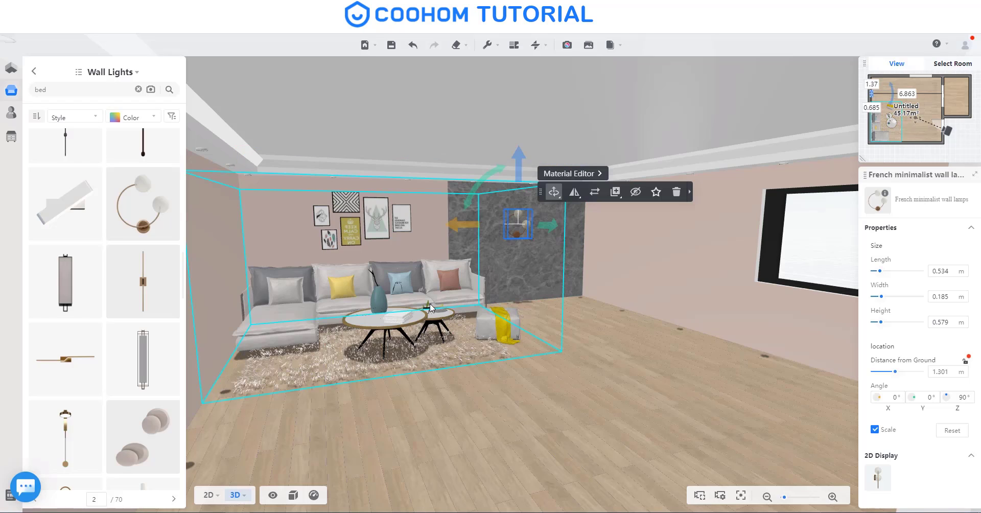
left_click_drag(406, 263, 453, 262)
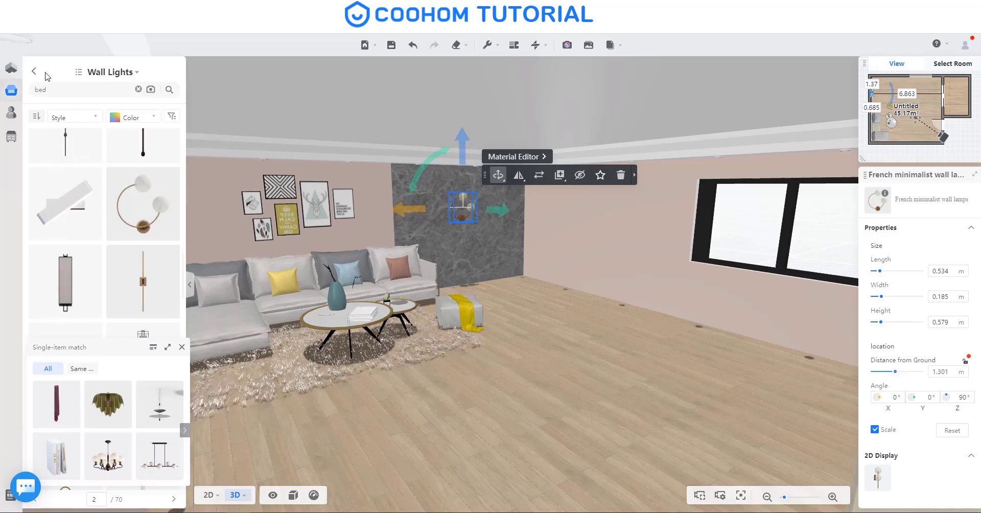
left_click(34, 71)
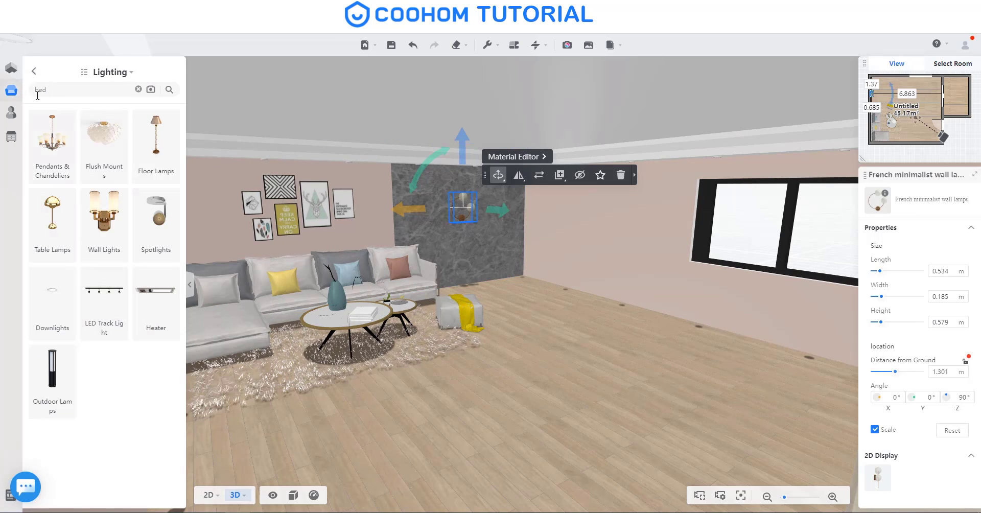
Step: Browse Furniture > Tables in the library, filtered to Dining Sets
left_click(34, 73)
scroll(142, 317, "down", 1)
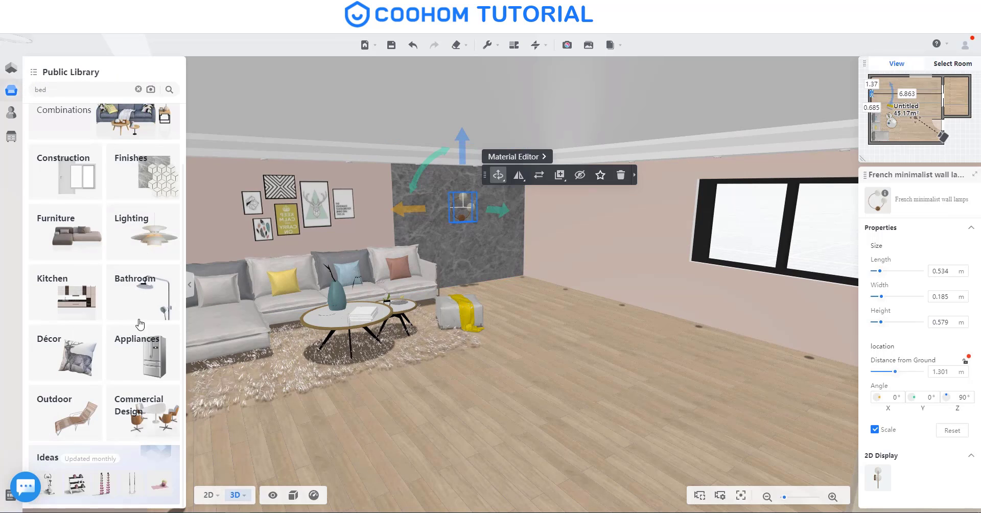
left_click(85, 244)
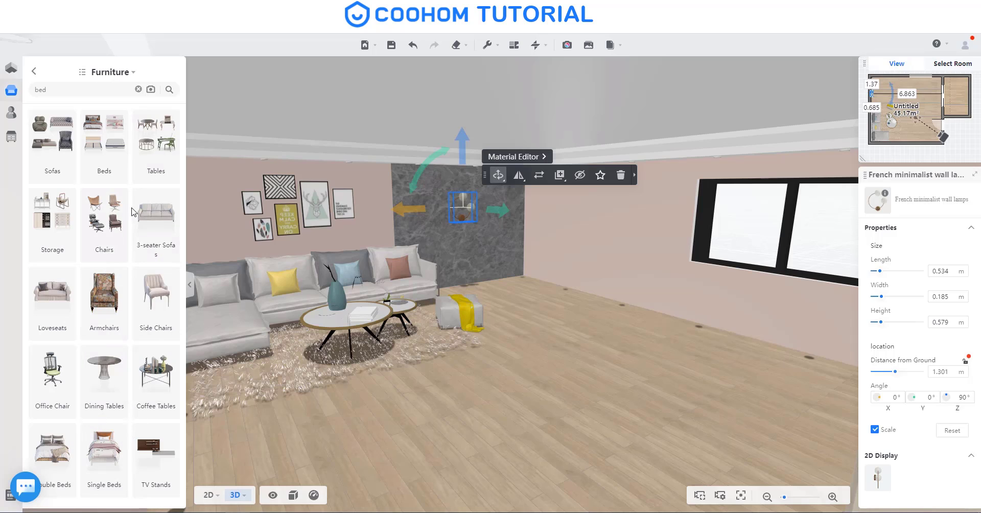
left_click(154, 134)
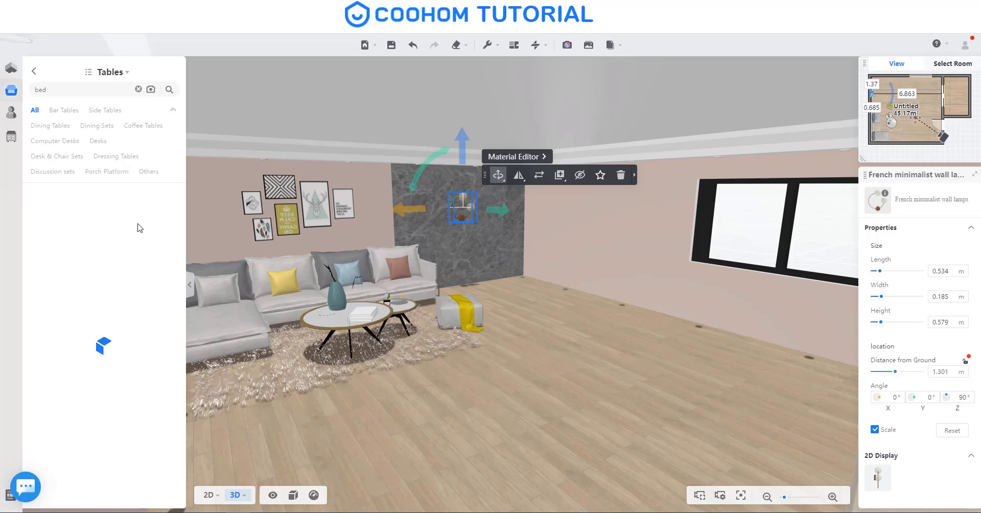
left_click(103, 126)
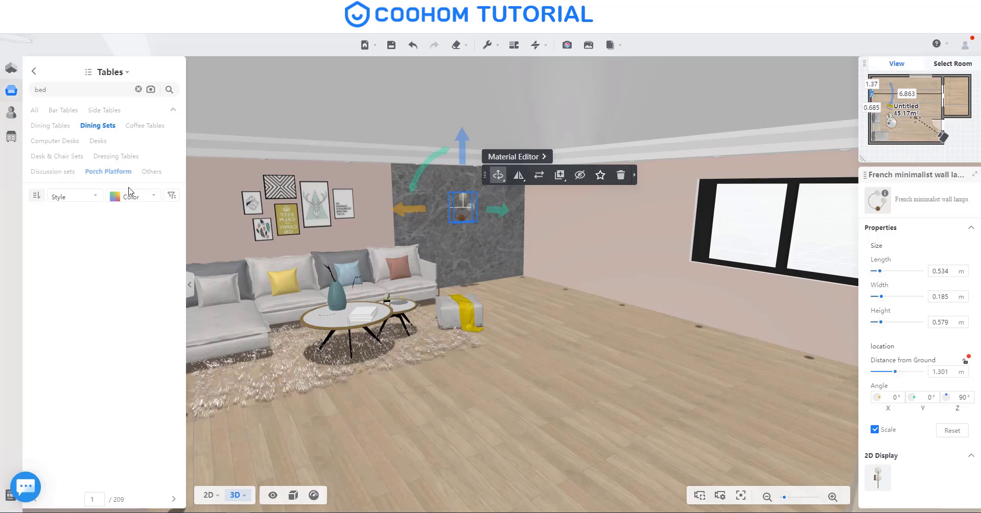
left_click(98, 131)
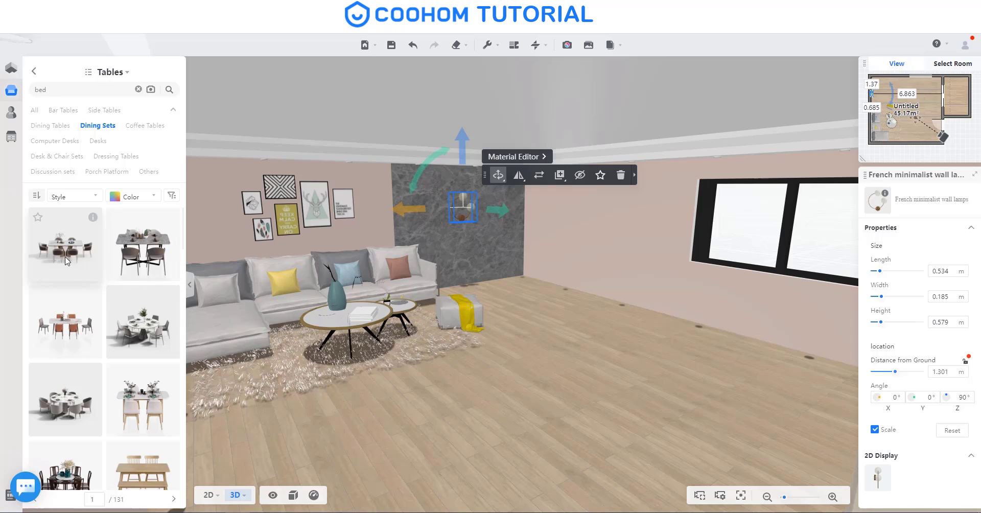
mouse_move(143, 321)
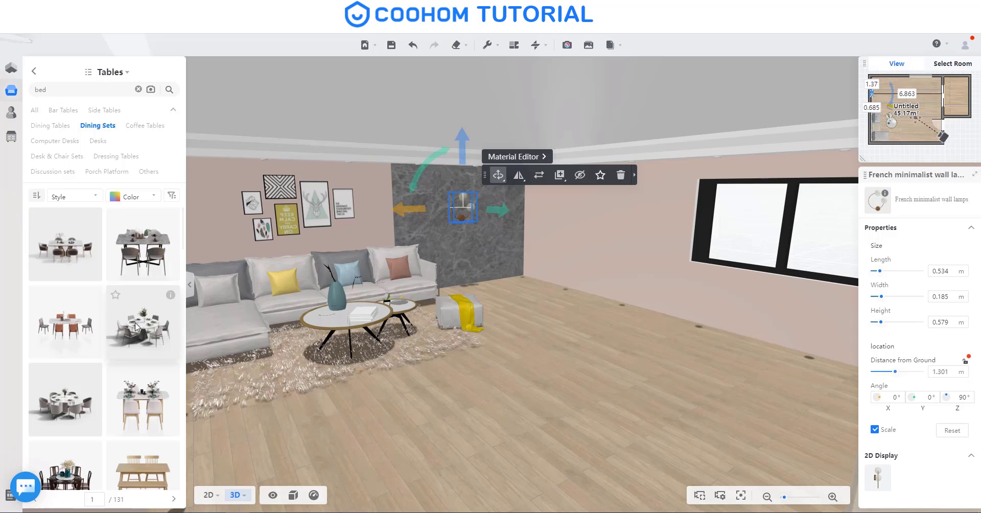
Step: Place the round marble dining set inside the room near the window wall, opposite the sofa
left_click_drag(101, 366, 616, 353)
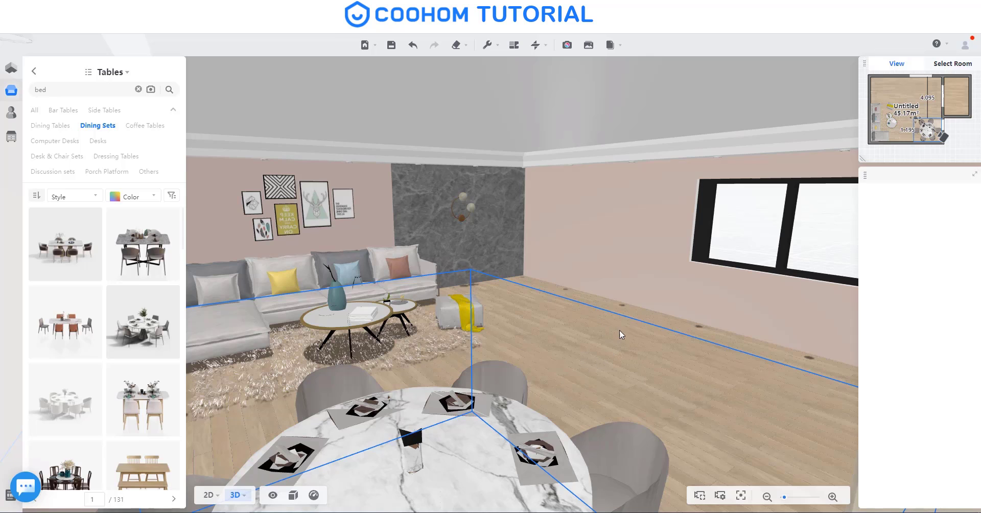
scroll(561, 298, "down", 5)
scroll(560, 299, "down", 5)
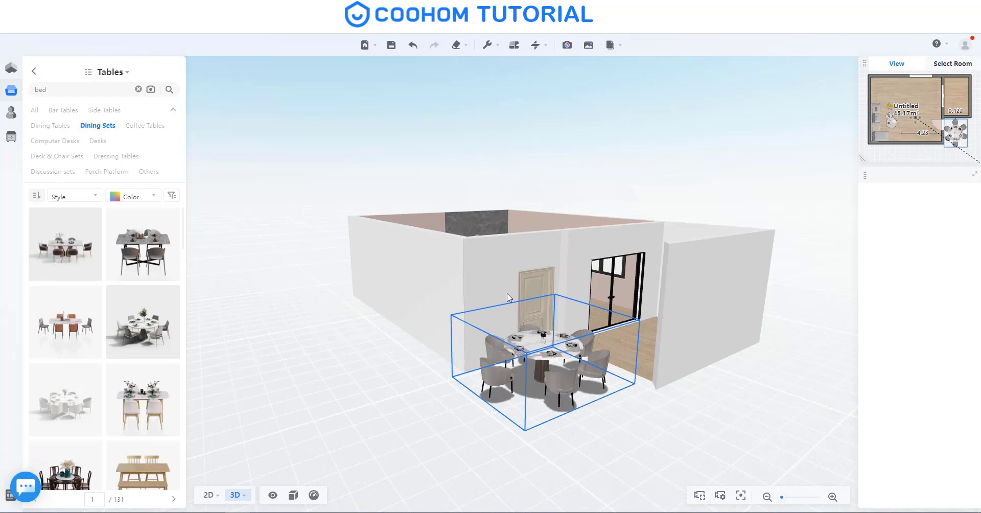
mouse_move(508, 298)
left_mouse_down()
mouse_move(348, 314)
mouse_move(369, 330)
left_mouse_up()
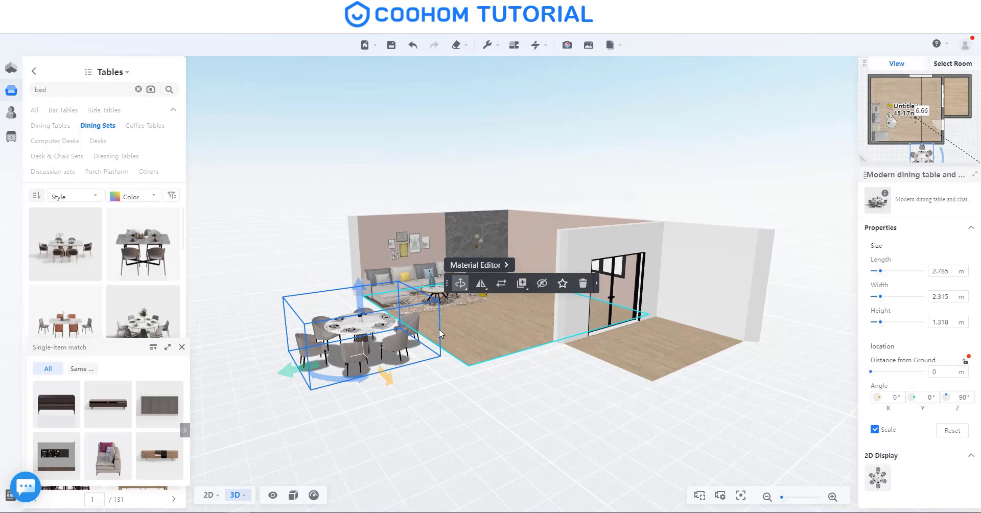
left_click_drag(439, 329, 413, 404)
left_click_drag(444, 356, 586, 240)
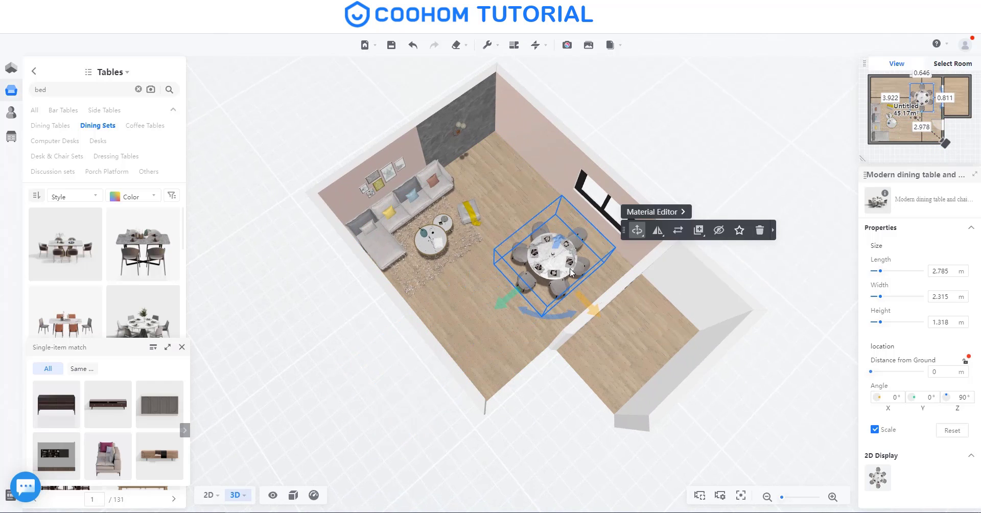
left_click_drag(512, 299, 523, 289)
left_click(606, 160)
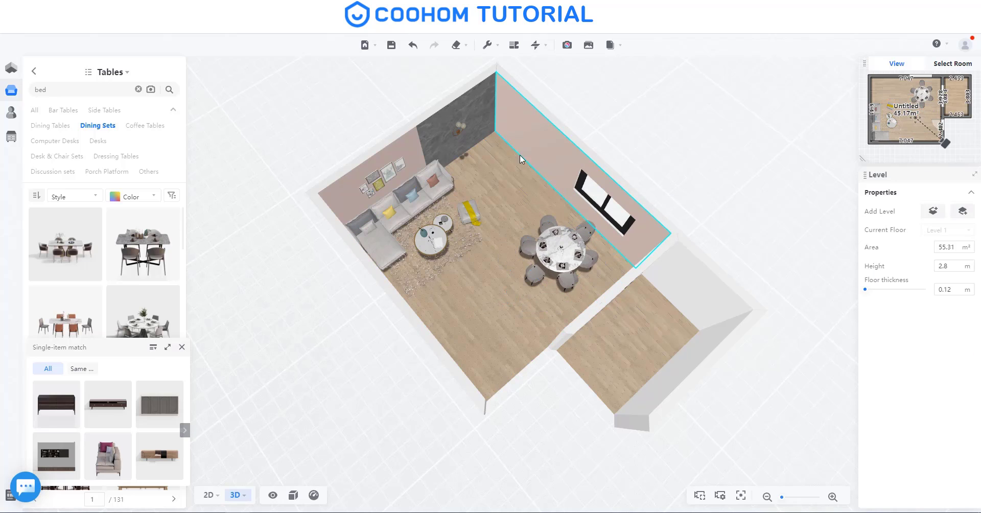
Step: Open the Décor category's Room Dividers collection
left_click(33, 73)
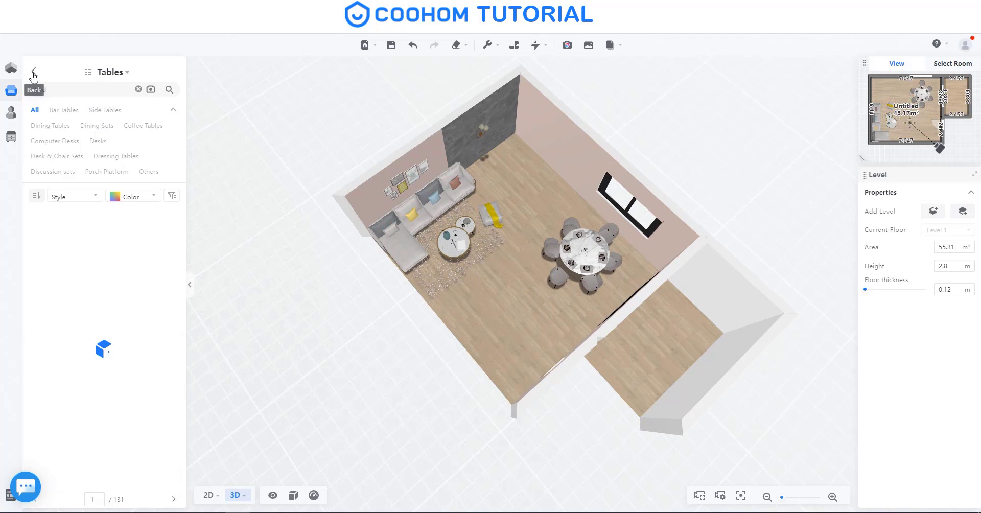
left_click(34, 73)
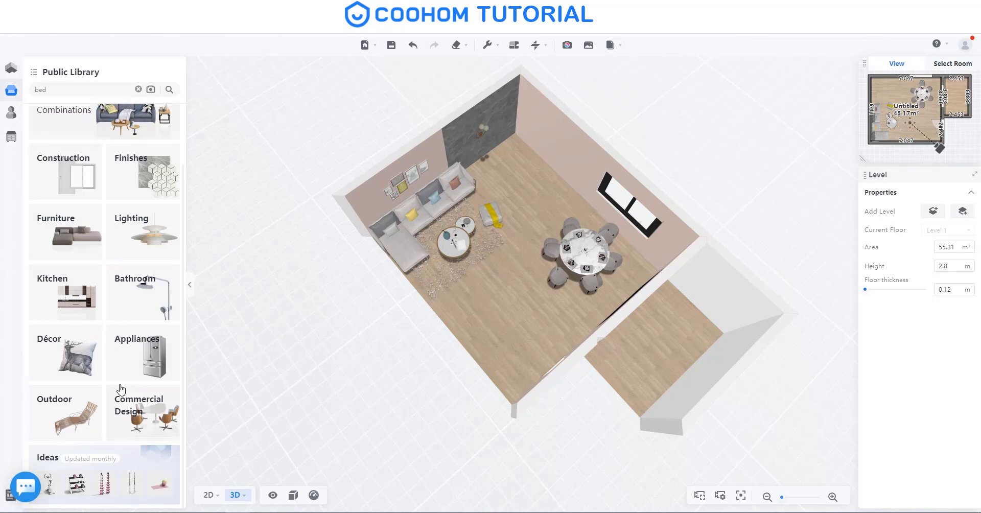
left_click(148, 359)
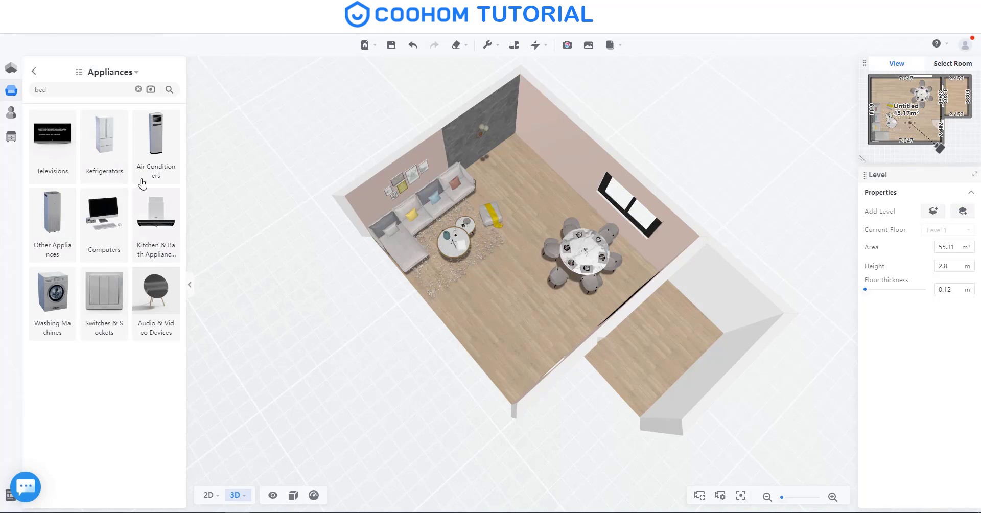
left_click(35, 71)
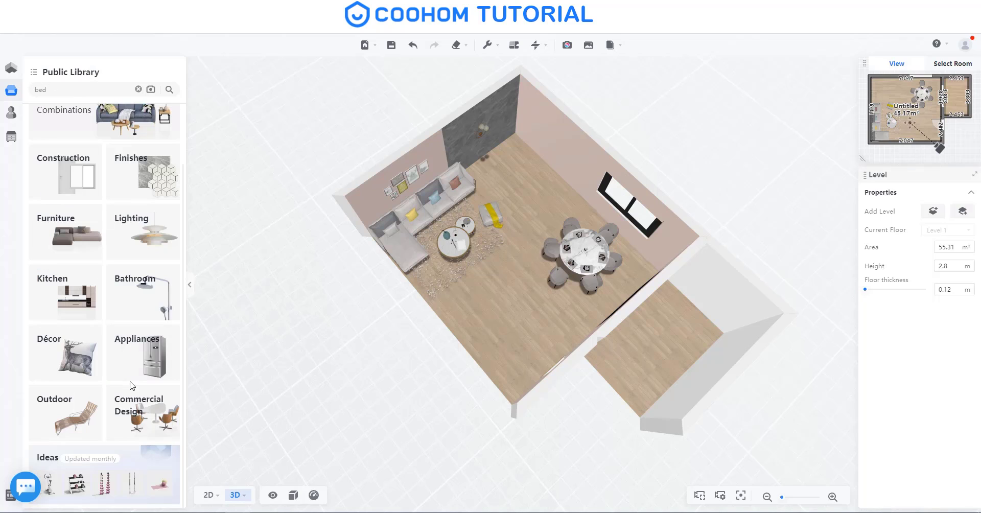
left_click(76, 356)
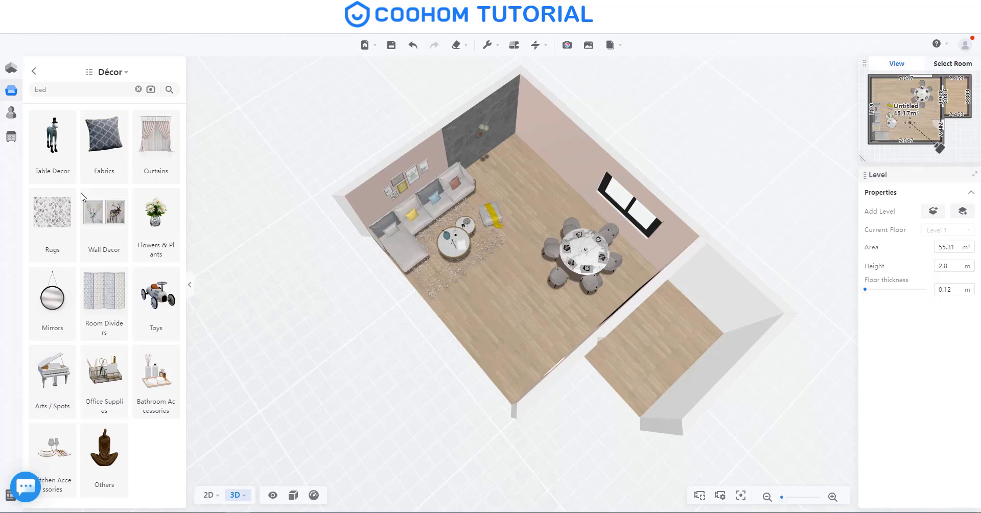
left_click(106, 294)
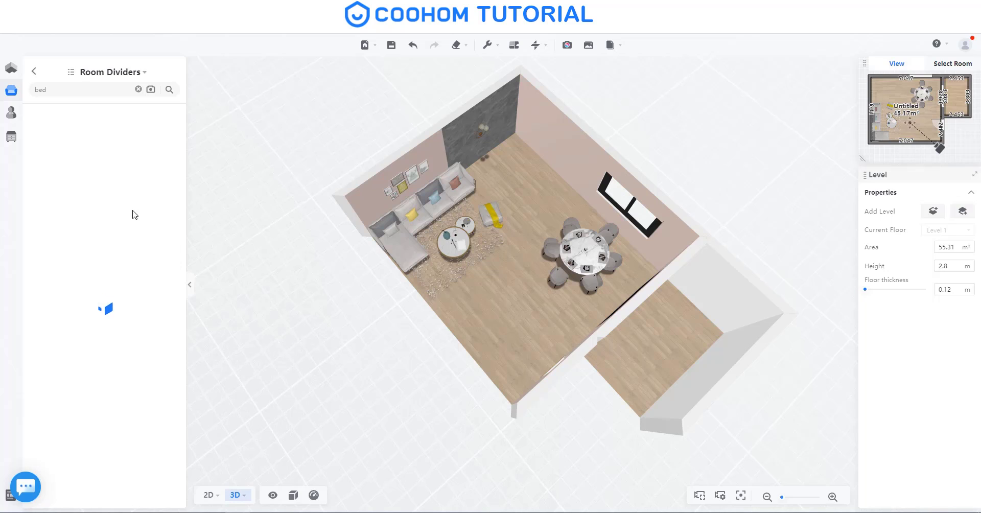
Step: Scroll down the Room Dividers list until the slatted wooden dividers appear
scroll(102, 214, "down", 2)
scroll(126, 250, "down", 2)
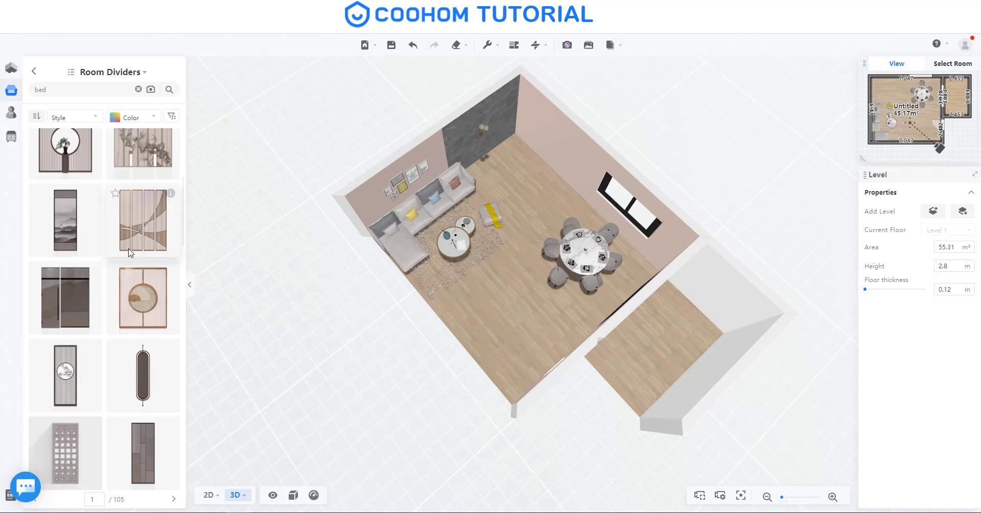
scroll(138, 264, "down", 2)
scroll(138, 265, "down", 2)
scroll(138, 265, "down", 2)
scroll(138, 272, "down", 2)
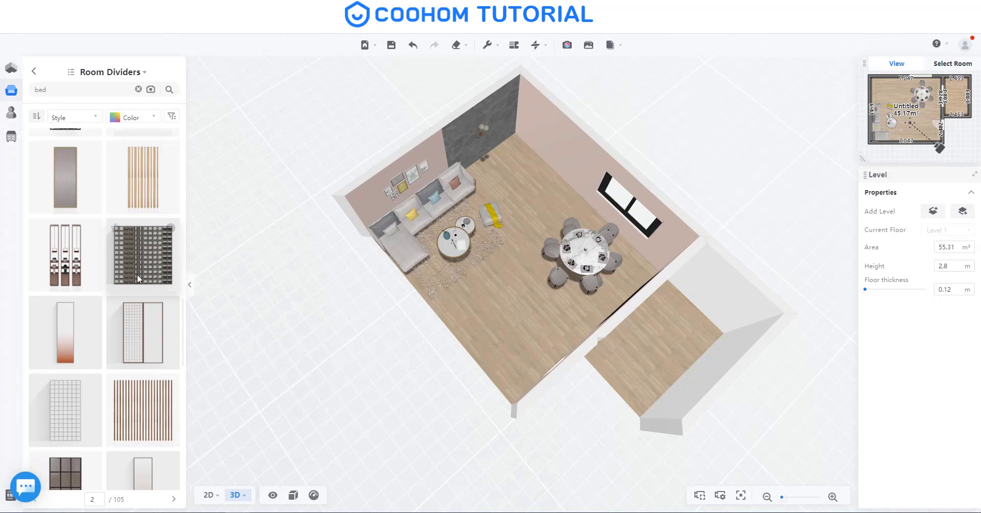
scroll(134, 286, "down", 3)
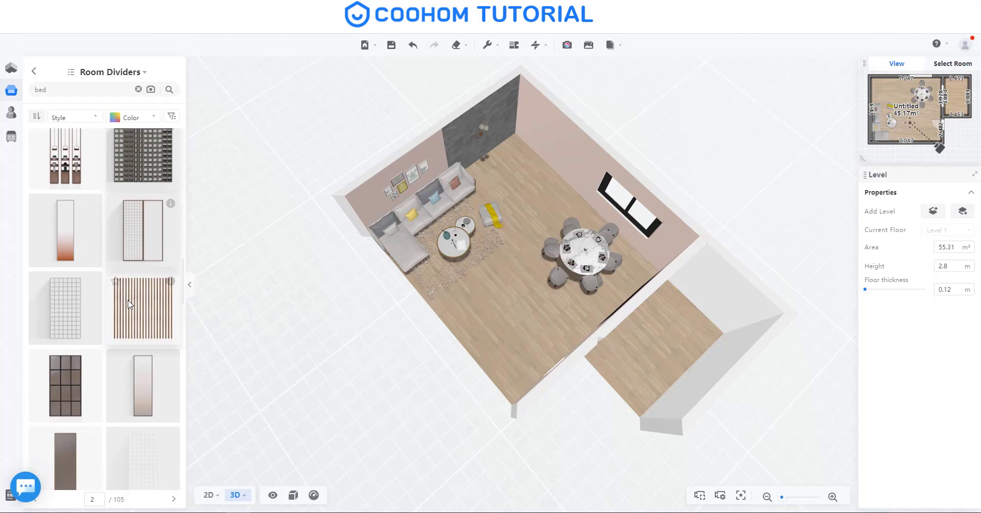
scroll(128, 305, "down", 1)
scroll(127, 304, "down", 2)
scroll(127, 304, "down", 2)
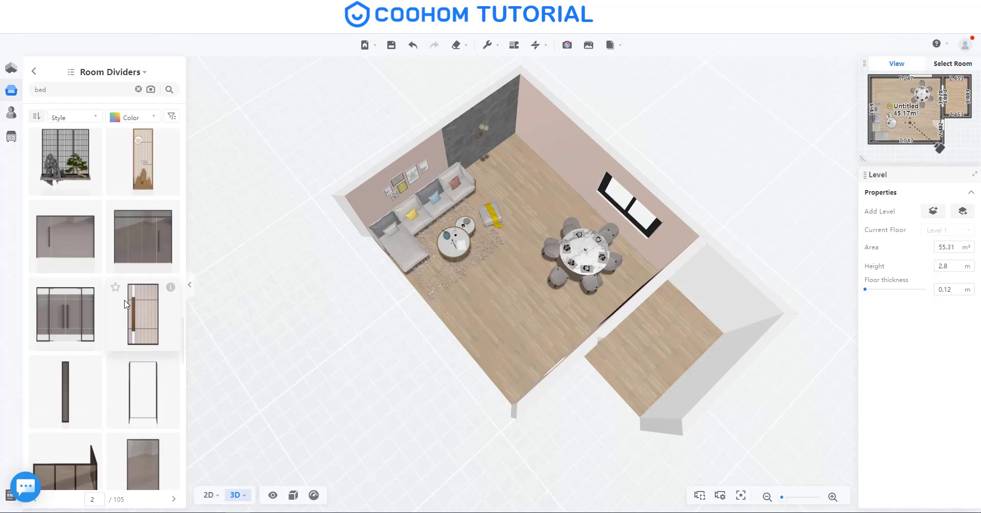
scroll(127, 305, "down", 2)
scroll(127, 304, "down", 2)
scroll(127, 305, "down", 2)
scroll(127, 305, "down", 3)
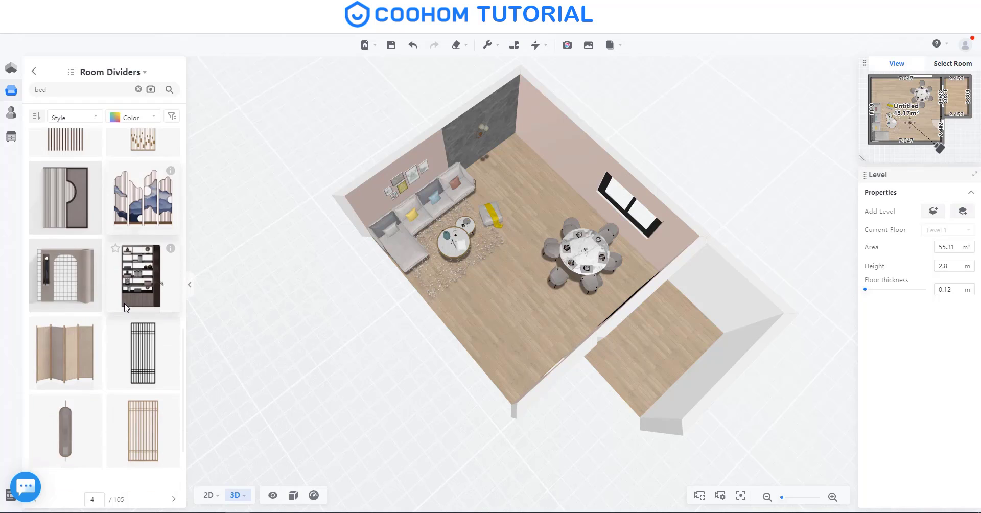
scroll(127, 306, "down", 2)
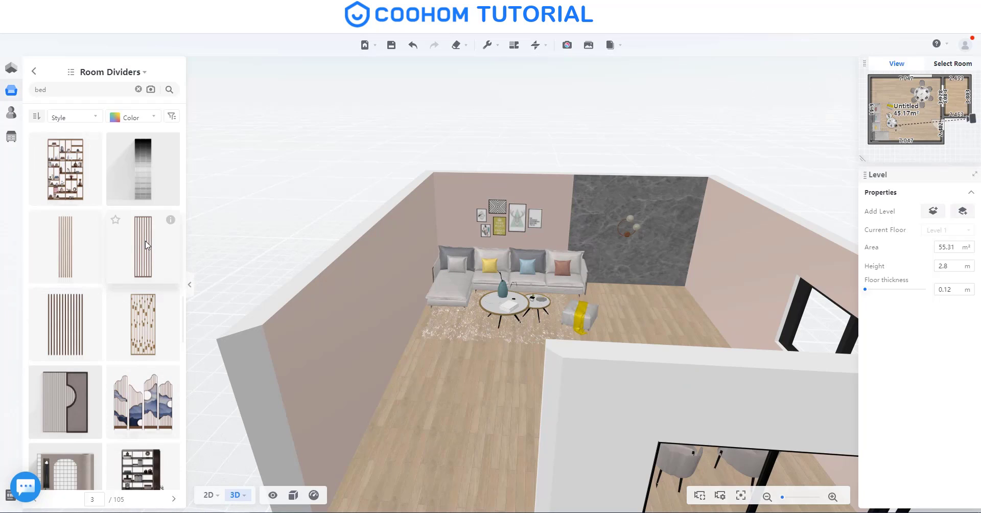
Step: Drop the slatted wooden divider into the room beside the sofa and rotate it
left_click_drag(145, 245, 421, 328)
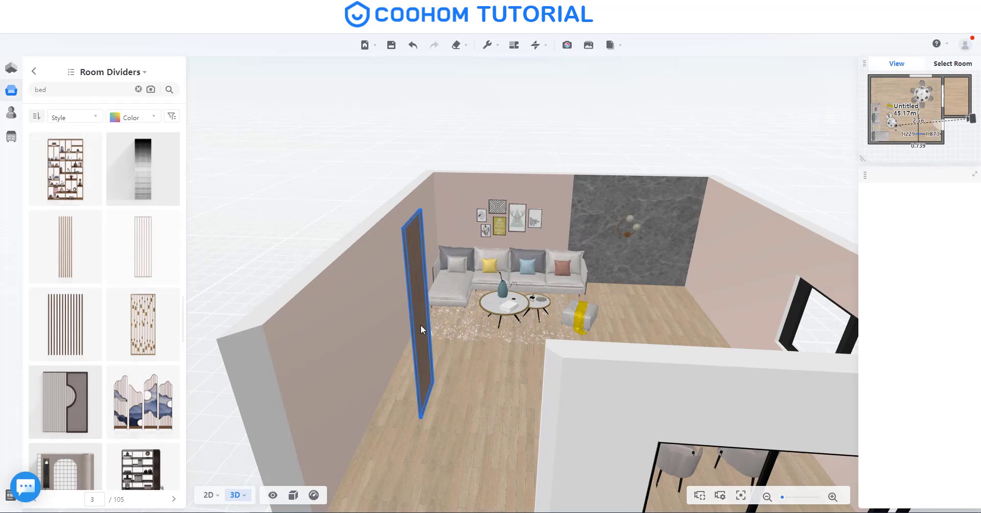
left_click(418, 335)
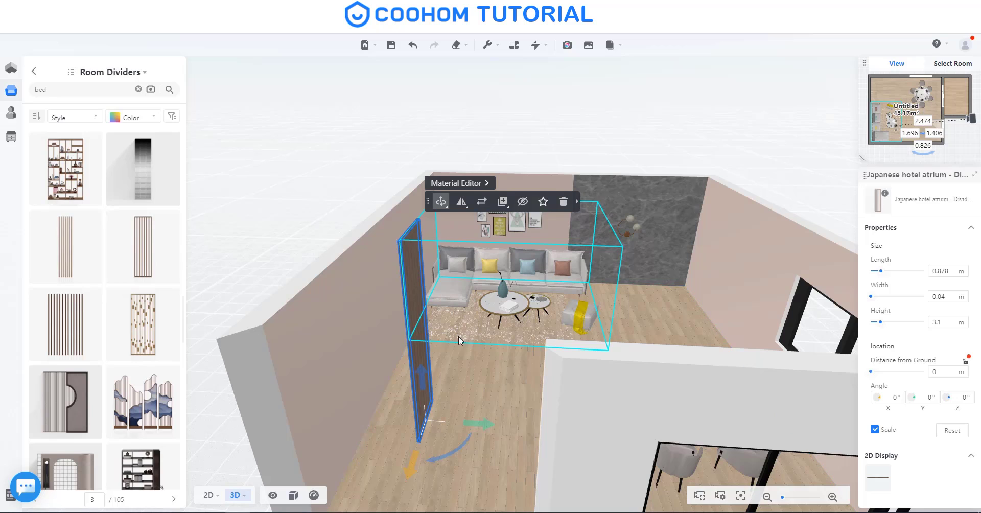
mouse_move(458, 336)
left_mouse_down()
mouse_move(450, 397)
mouse_move(480, 394)
mouse_move(476, 404)
left_mouse_up()
Step: In the 2D plan, lengthen the divider's top end and extend its bottom end to the wall
left_click(208, 494)
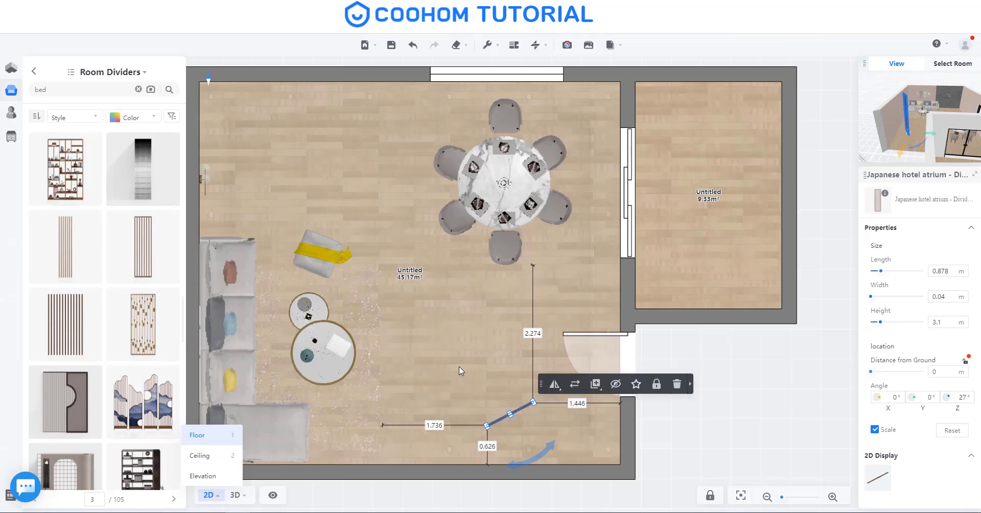
mouse_move(535, 453)
left_mouse_down()
mouse_move(452, 334)
mouse_move(459, 284)
left_mouse_up()
scroll(422, 281, "up", 2)
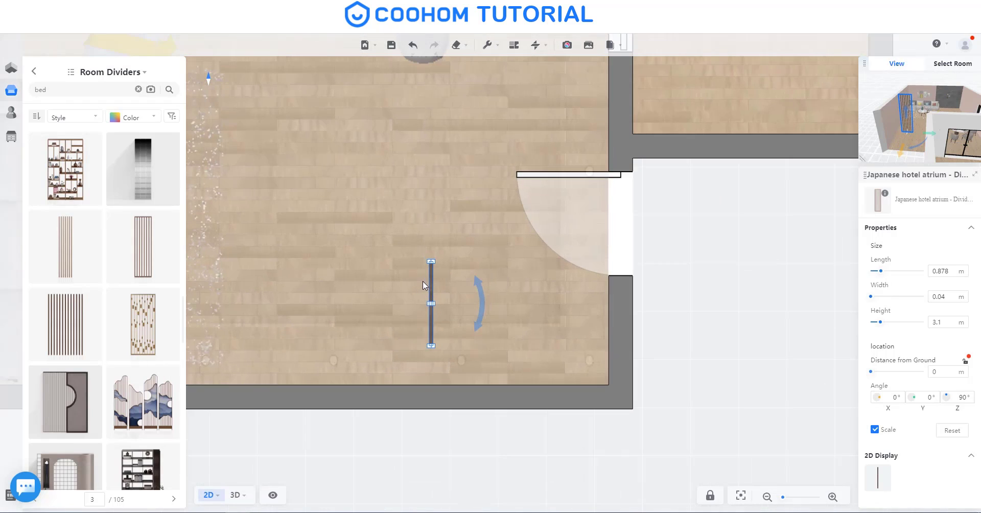
scroll(437, 255, "up", 1)
scroll(437, 250, "up", 3)
scroll(436, 243, "up", 2)
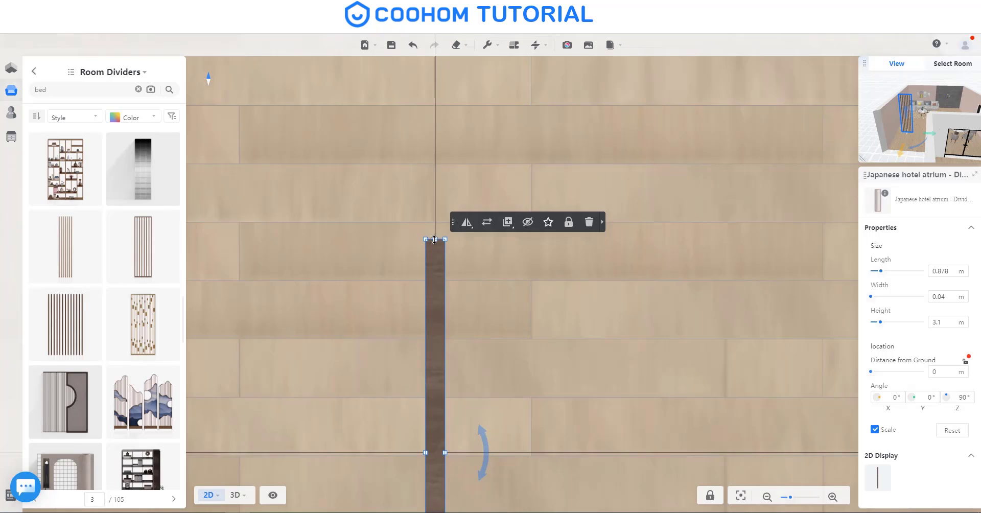
left_click_drag(434, 240, 438, 56)
scroll(437, 92, "down", 2)
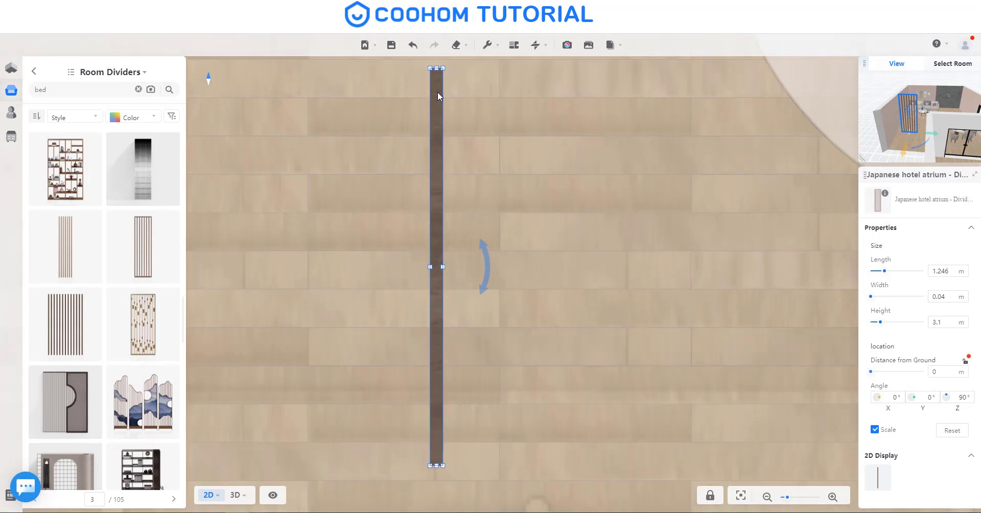
scroll(437, 92, "down", 1)
scroll(445, 198, "down", 2)
scroll(455, 225, "down", 1)
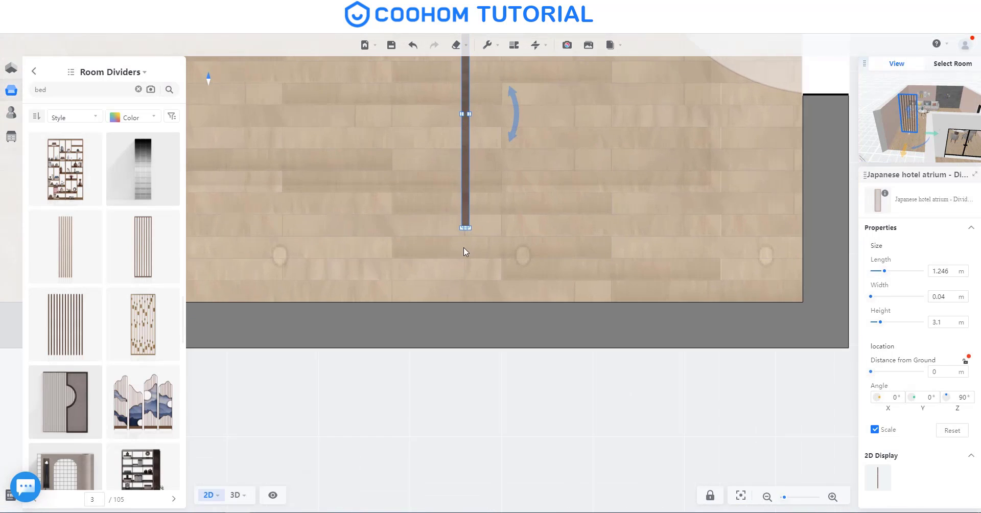
scroll(464, 251, "up", 2)
left_click_drag(465, 220, 465, 359)
Step: Stretch the divider's top end further up and shift the divider left in the room
scroll(476, 241, "down", 1)
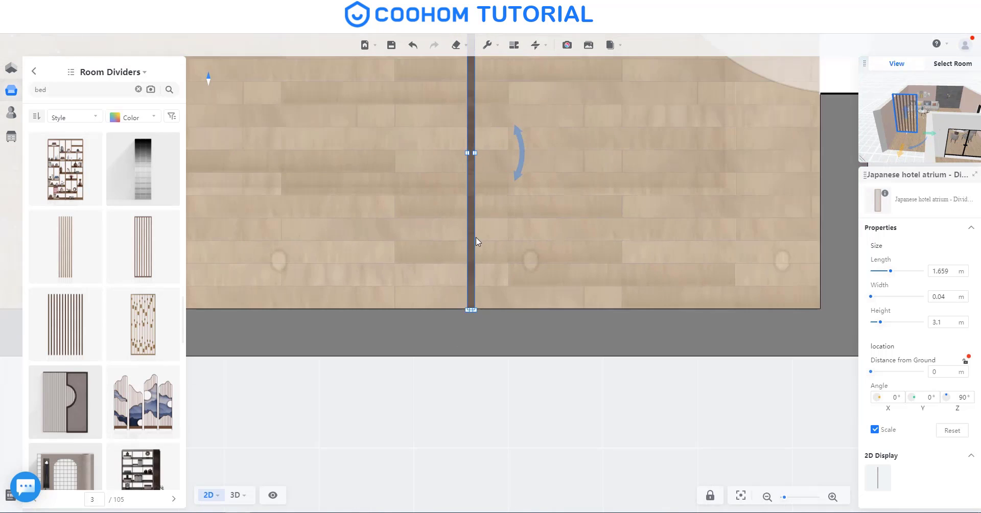
scroll(476, 238, "down", 1)
scroll(476, 201, "down", 1)
scroll(482, 168, "up", 1)
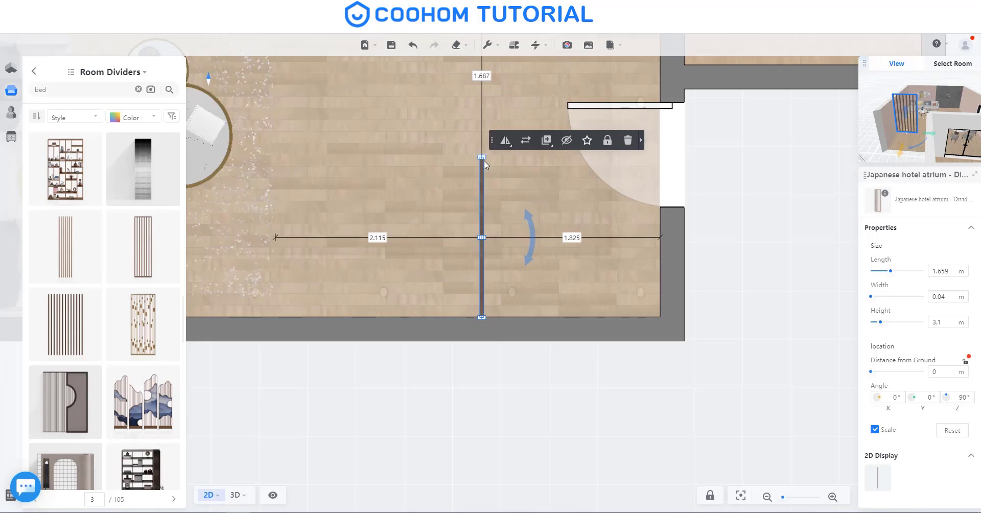
scroll(485, 162, "up", 2)
scroll(484, 161, "up", 1)
scroll(485, 161, "up", 2)
left_click_drag(484, 160, 485, 79)
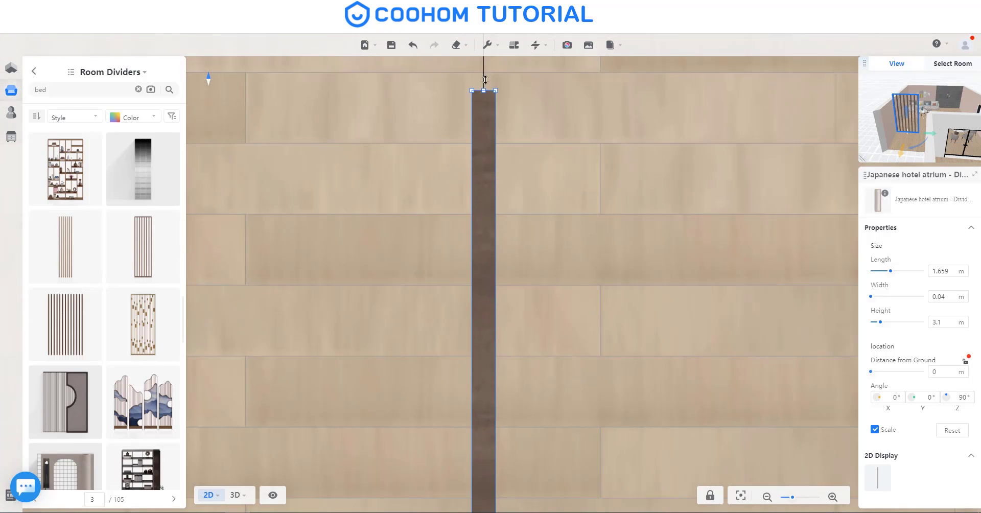
scroll(483, 234, "down", 3)
scroll(480, 235, "down", 1)
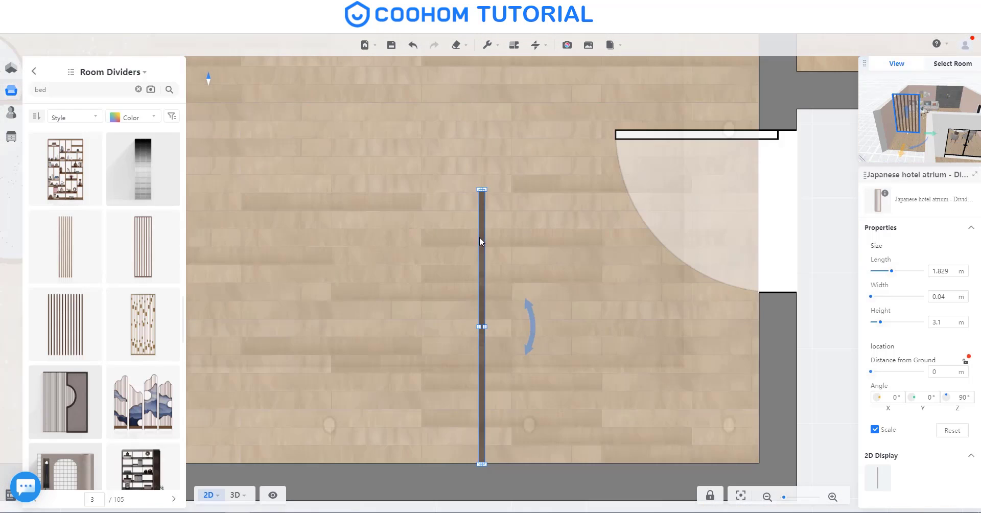
scroll(479, 241, "down", 1)
left_click_drag(480, 241, 242, 232)
scroll(260, 206, "up", 3)
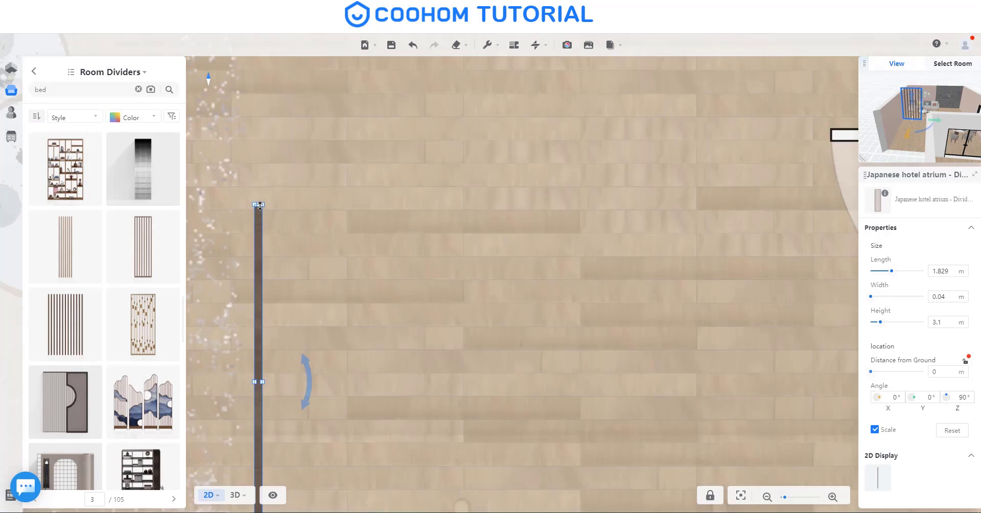
scroll(260, 205, "up", 2)
scroll(260, 206, "up", 1)
scroll(265, 120, "down", 2)
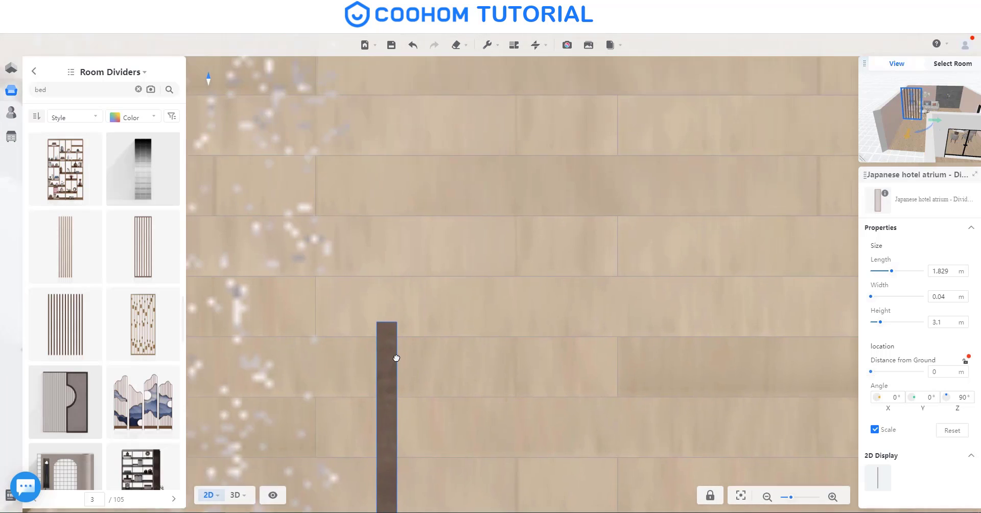
Step: Lengthen the divider to 3.325 m and return to the 3D view
right_click_drag(265, 120, 412, 405)
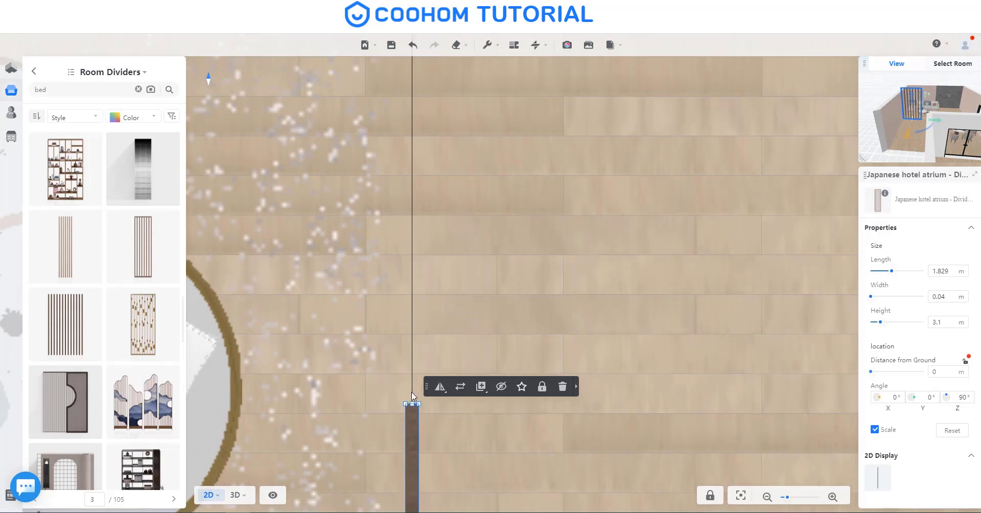
left_click_drag(412, 404, 401, 67)
right_click_drag(401, 67, 413, 277)
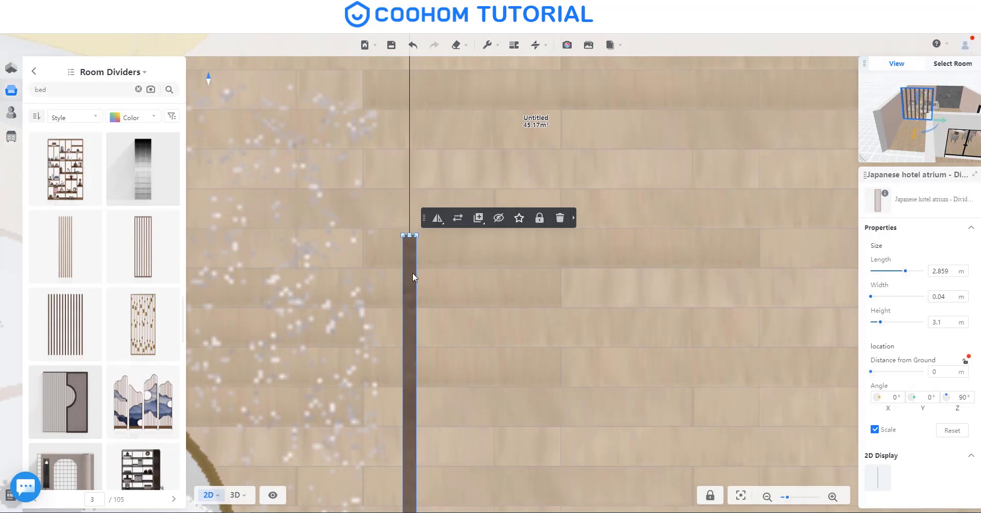
left_click_drag(403, 235, 409, 82)
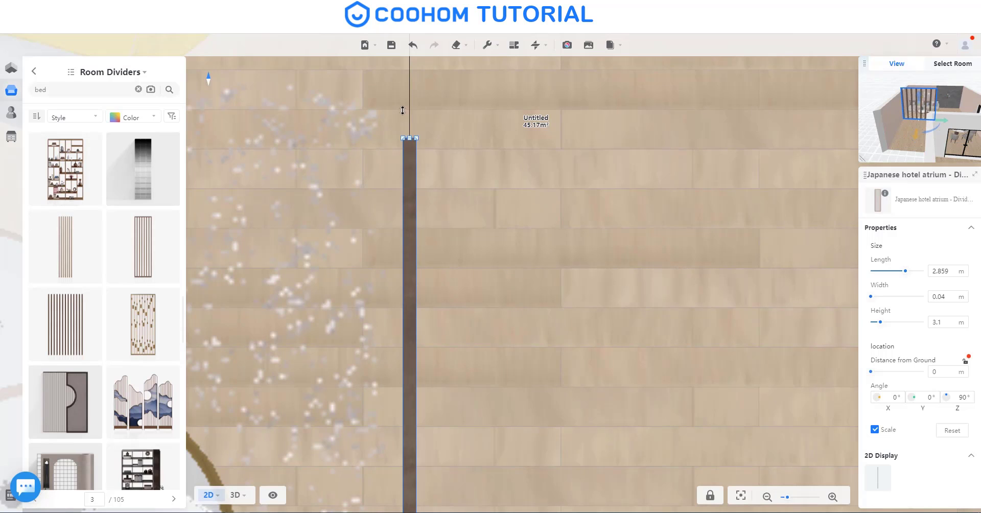
right_click_drag(455, 229, 380, 233)
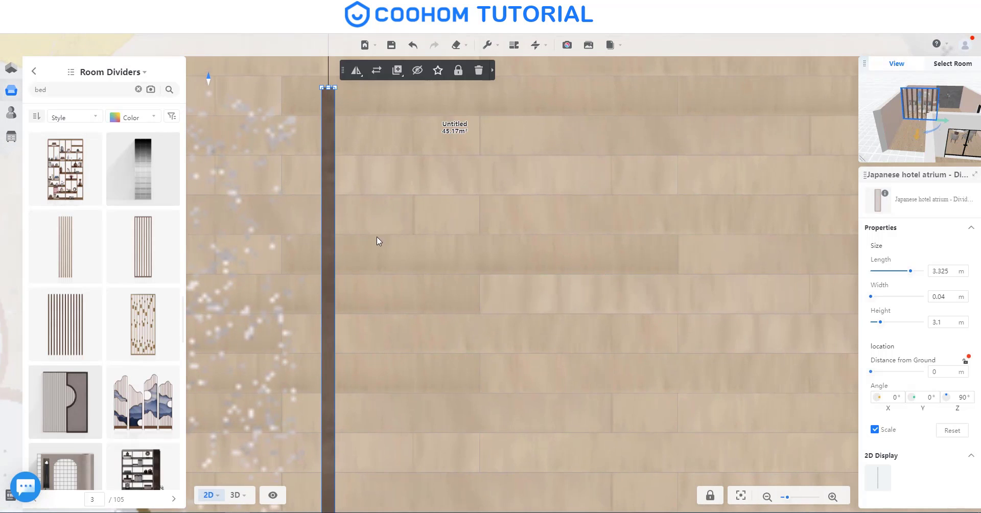
left_click(235, 495)
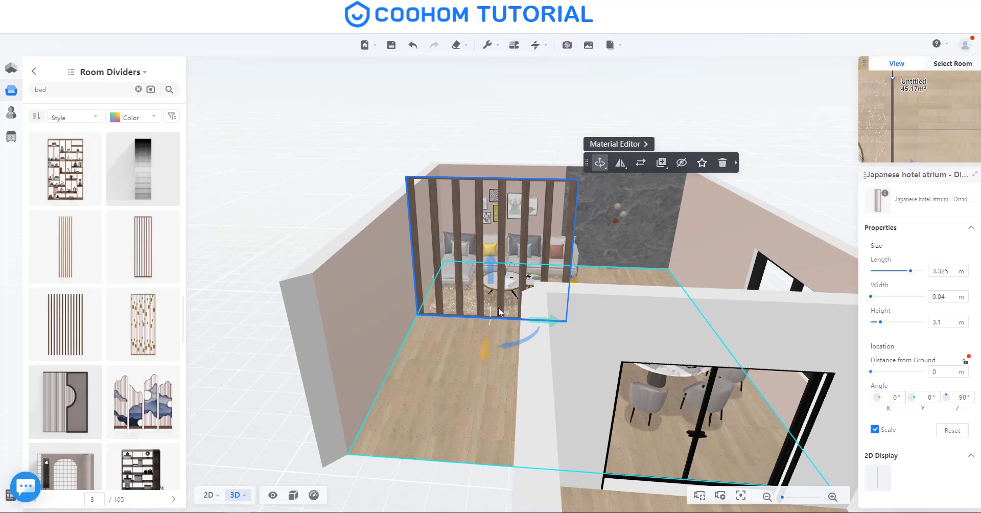
mouse_move(486, 309)
left_mouse_down()
mouse_move(455, 285)
mouse_move(458, 266)
left_mouse_up()
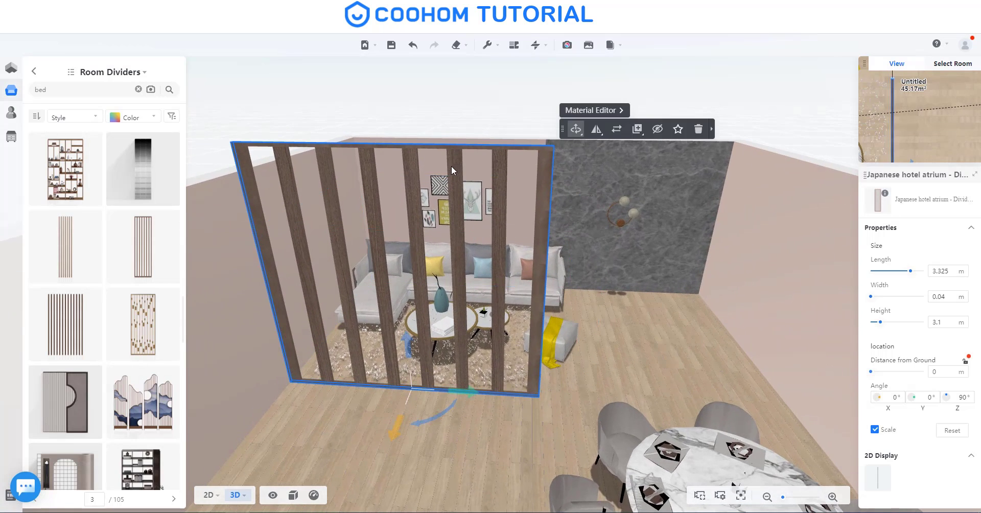
scroll(330, 271, "down", 3)
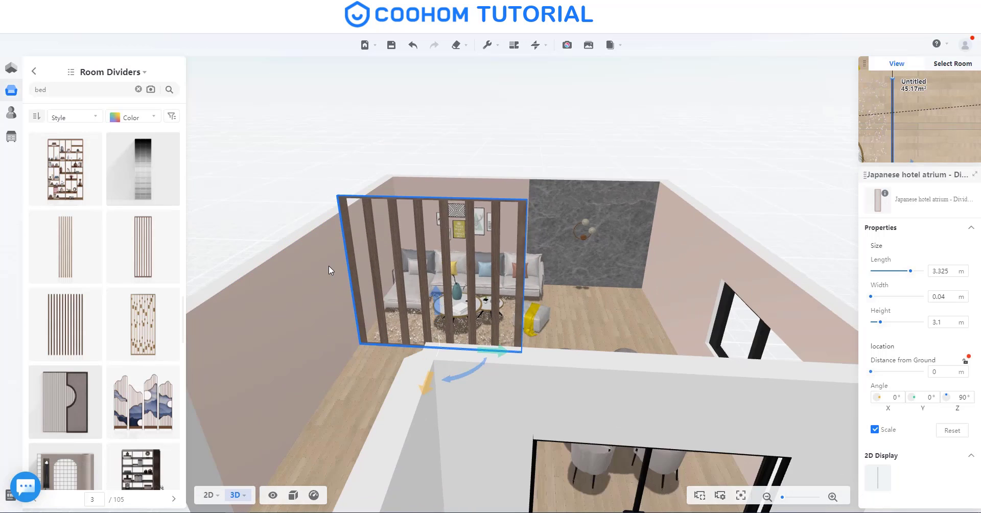
left_click_drag(330, 271, 245, 271)
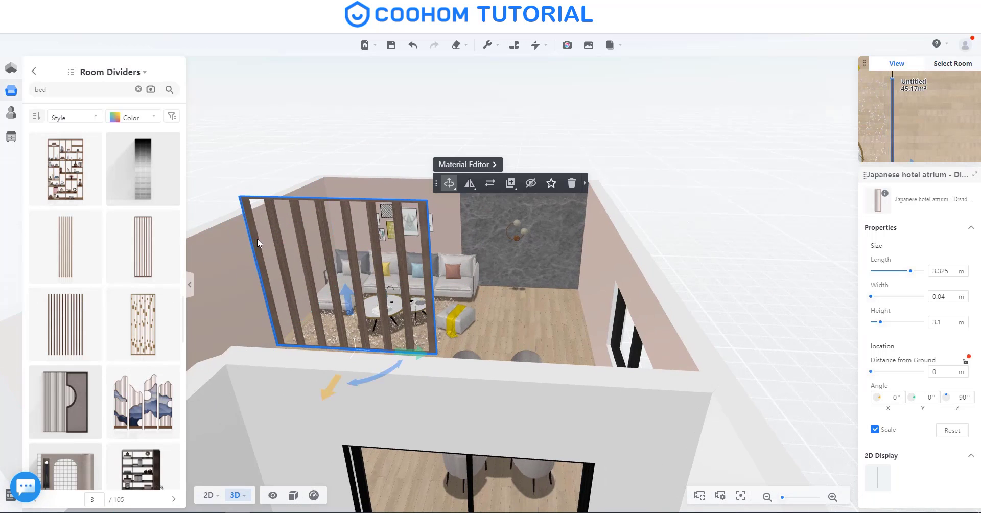
mouse_move(500, 268)
left_mouse_down()
mouse_move(536, 244)
mouse_move(458, 265)
left_mouse_up()
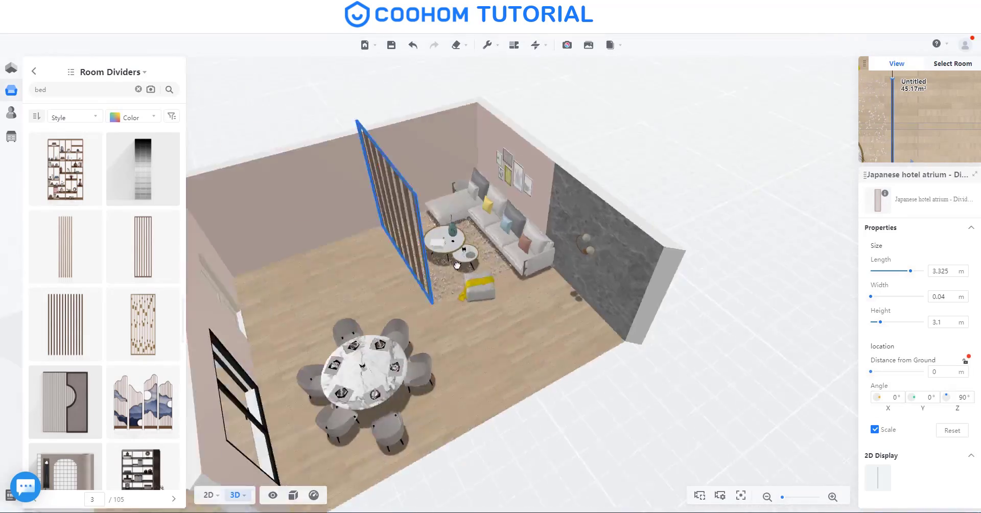
mouse_move(458, 265)
left_mouse_down()
mouse_move(545, 281)
mouse_move(420, 252)
mouse_move(412, 308)
mouse_move(500, 280)
mouse_move(438, 325)
mouse_move(485, 301)
mouse_move(521, 217)
mouse_move(604, 140)
mouse_move(580, 127)
left_mouse_up()
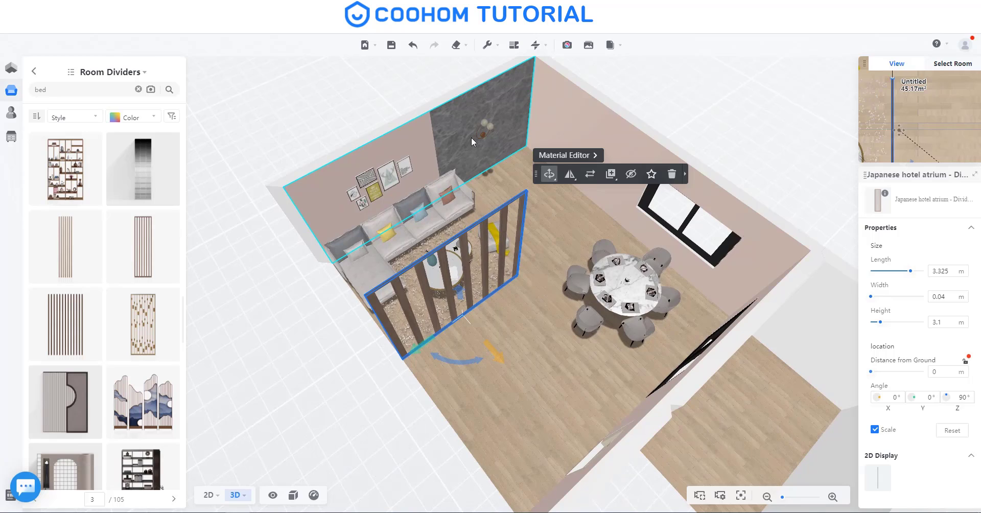
Step: Switch the side panel to My Account and show its Favorites folders
left_click(34, 71)
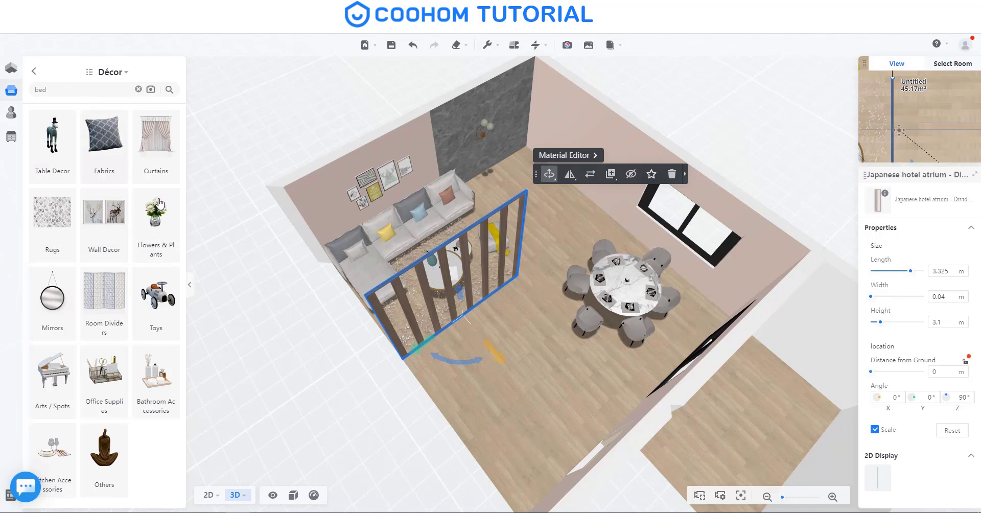
left_click(11, 114)
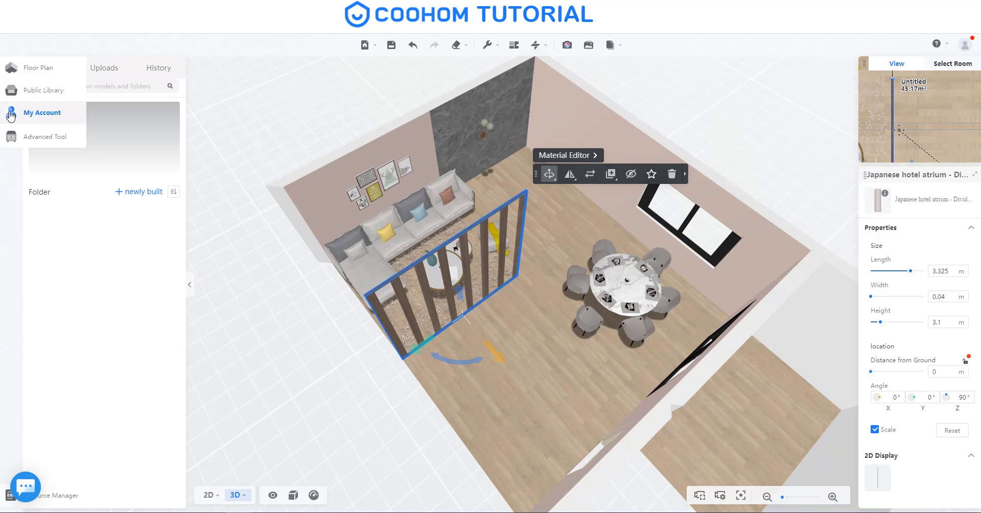
left_click(104, 69)
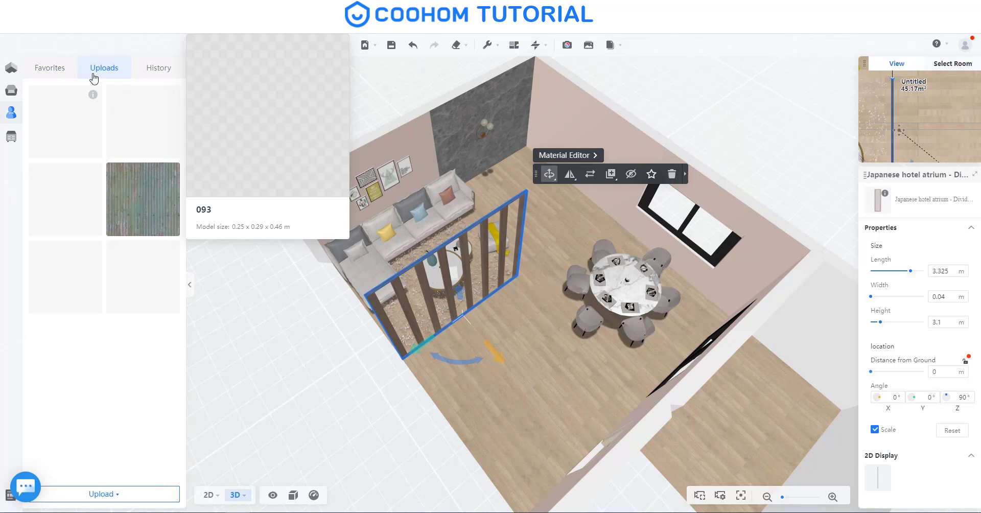
left_click(58, 69)
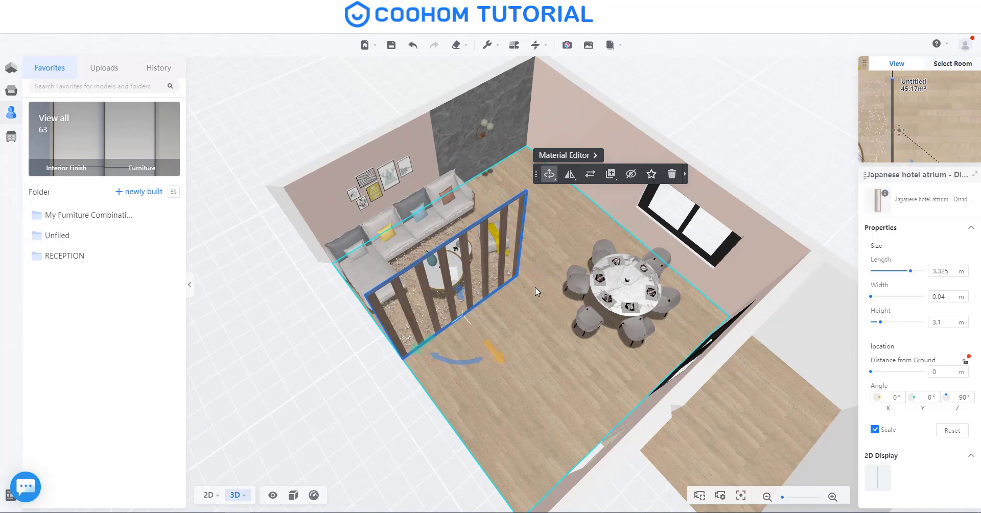
right_click_drag(508, 290, 463, 284)
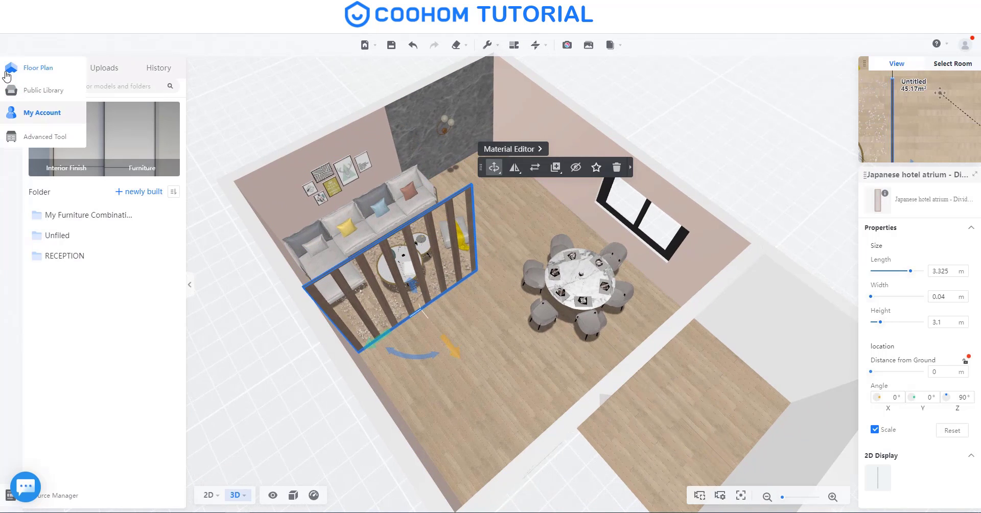
Step: Show the Floor Plan drawing tools and save the design with Ctrl+S
left_click(31, 67)
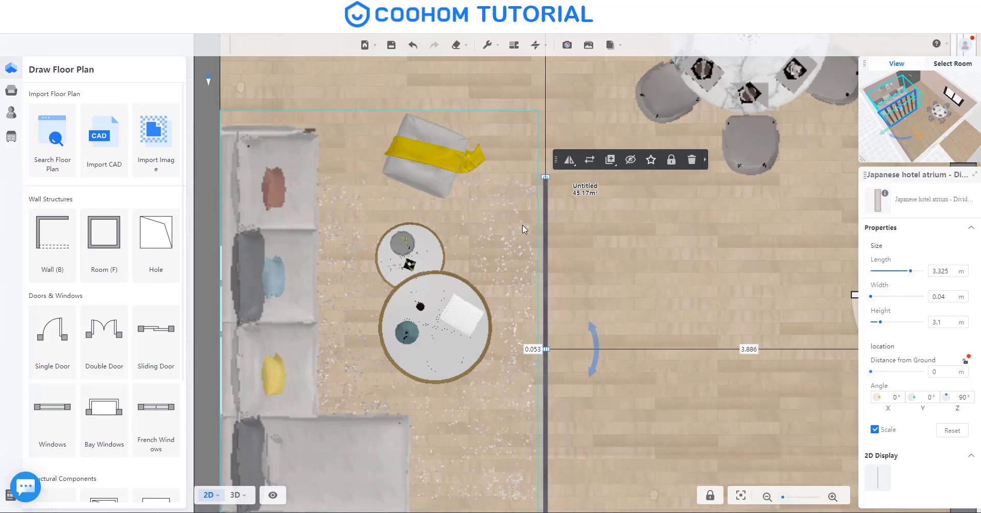
key("ctrl+s")
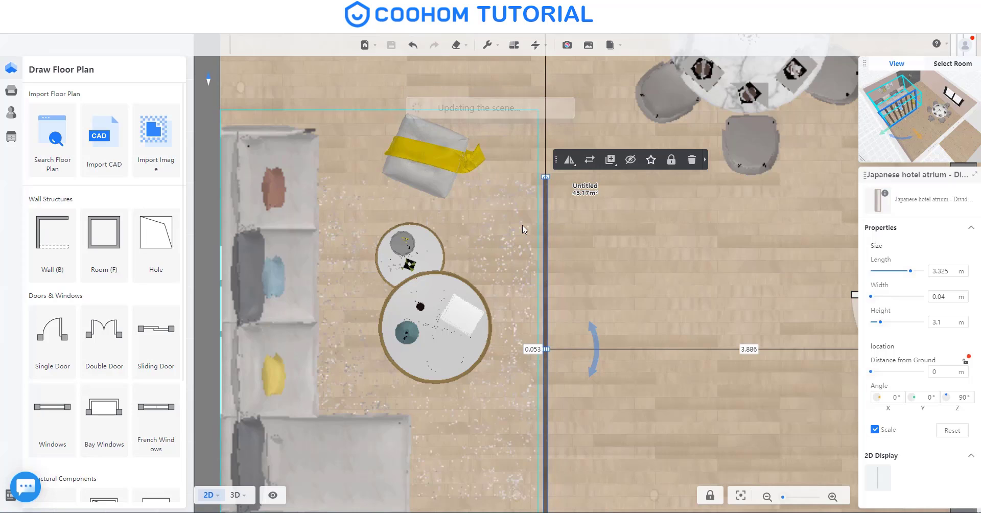